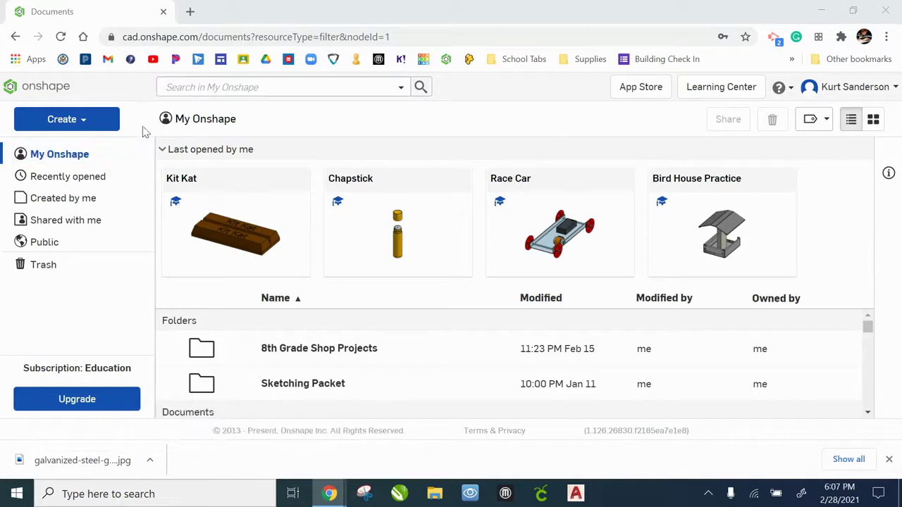
Create a new Onshape document named 'Tool Tray'
{"action": "left_click", "coordinate": [96, 121]}
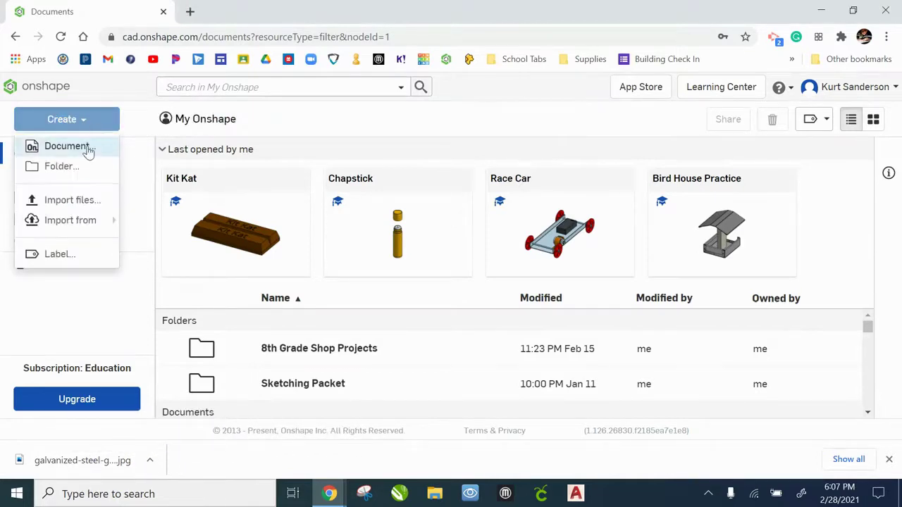
{"action": "left_click", "coordinate": [88, 149]}
{"action": "type", "text": "Tool Tray"}
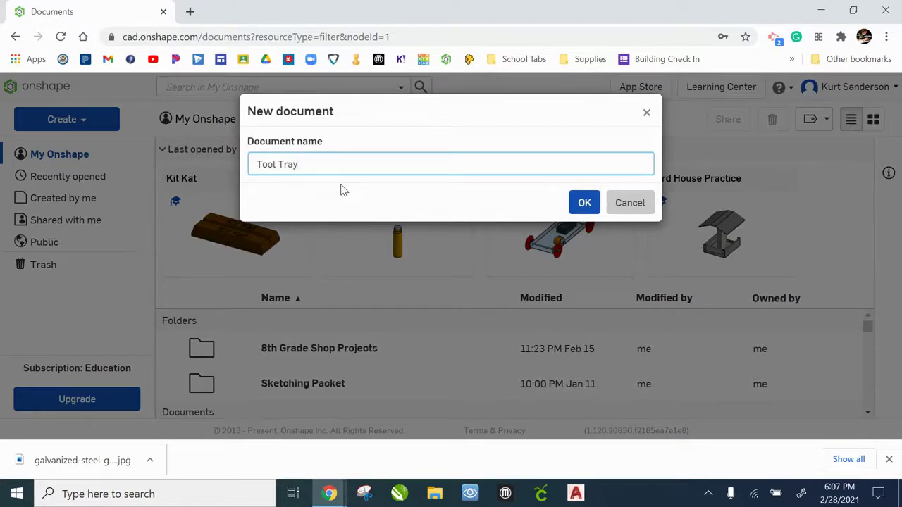
{"action": "key", "text": "Return"}
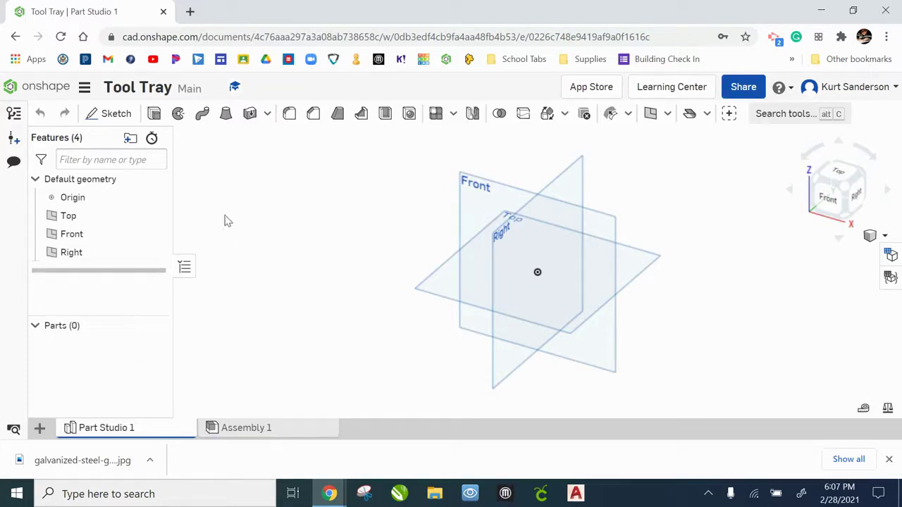
Start a sketch on the Front plane and view it normal to the sketch plane
{"action": "left_click", "coordinate": [116, 114]}
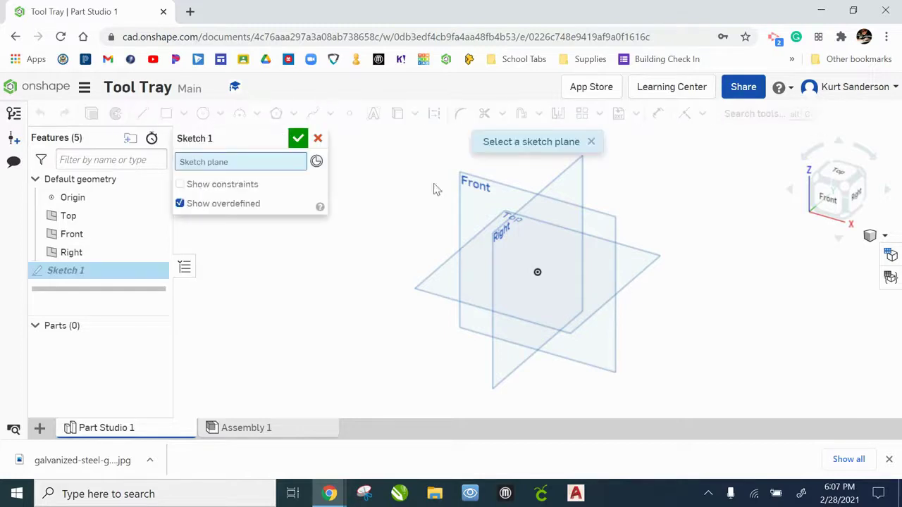
{"action": "left_click", "coordinate": [476, 204]}
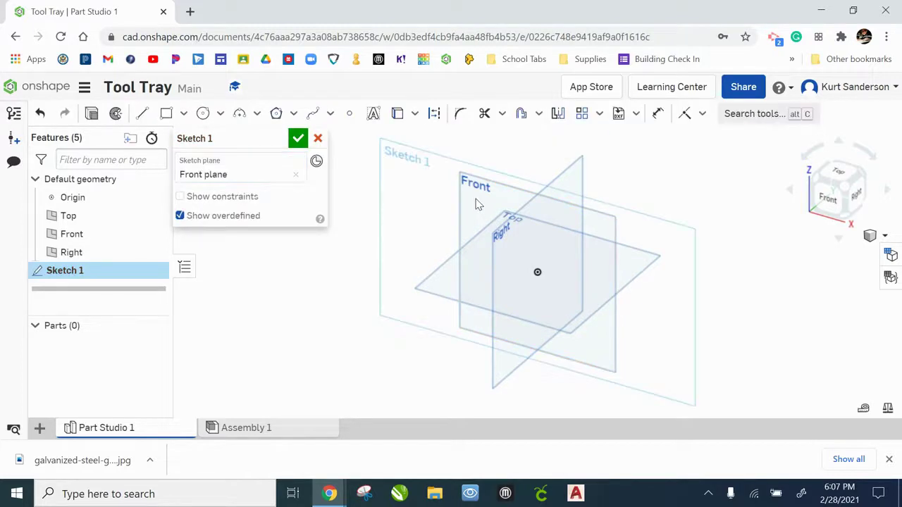
{"action": "right_click", "coordinate": [399, 212]}
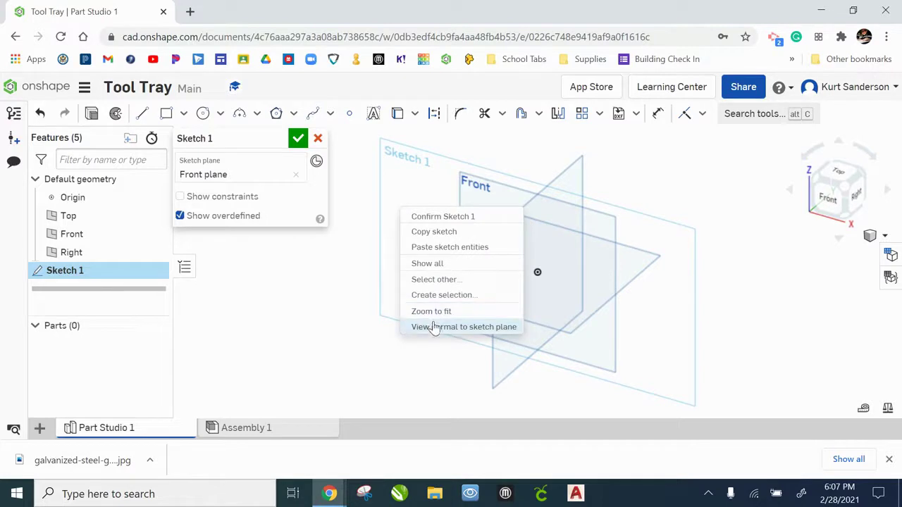
{"action": "left_click", "coordinate": [430, 324]}
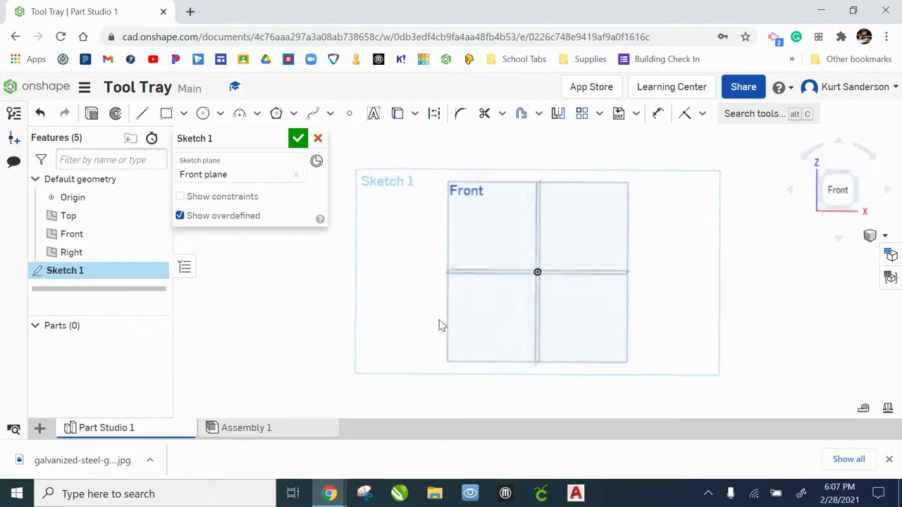
Draw a corner rectangle starting at the sketch origin
{"action": "left_click", "coordinate": [167, 114]}
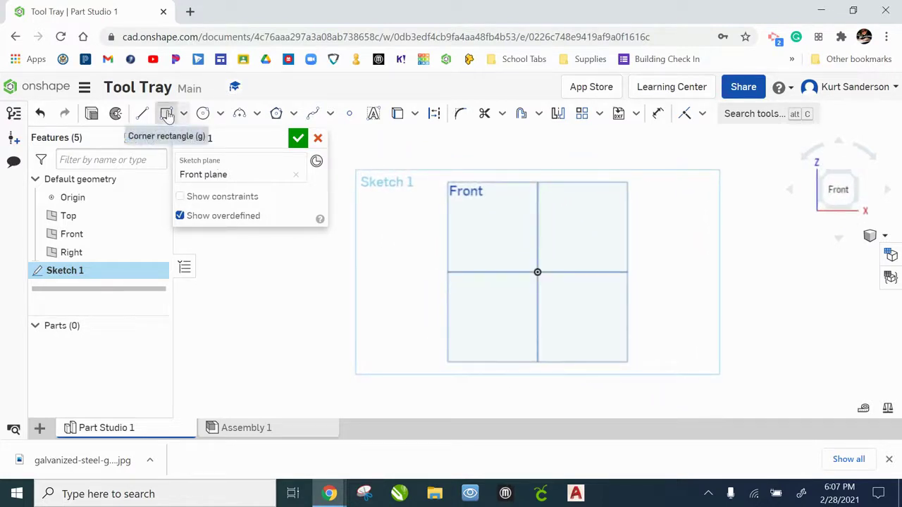
{"action": "left_click", "coordinate": [537, 272]}
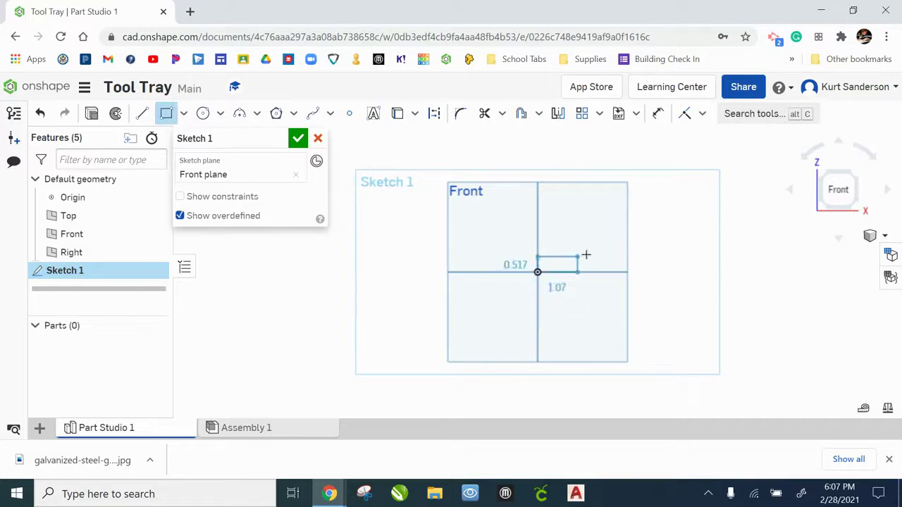
{"action": "left_click", "coordinate": [616, 233]}
{"action": "scroll", "coordinate": [584, 241], "scroll_direction": "up", "scroll_amount": 2}
{"action": "scroll", "coordinate": [674, 246], "scroll_direction": "up", "scroll_amount": 1}
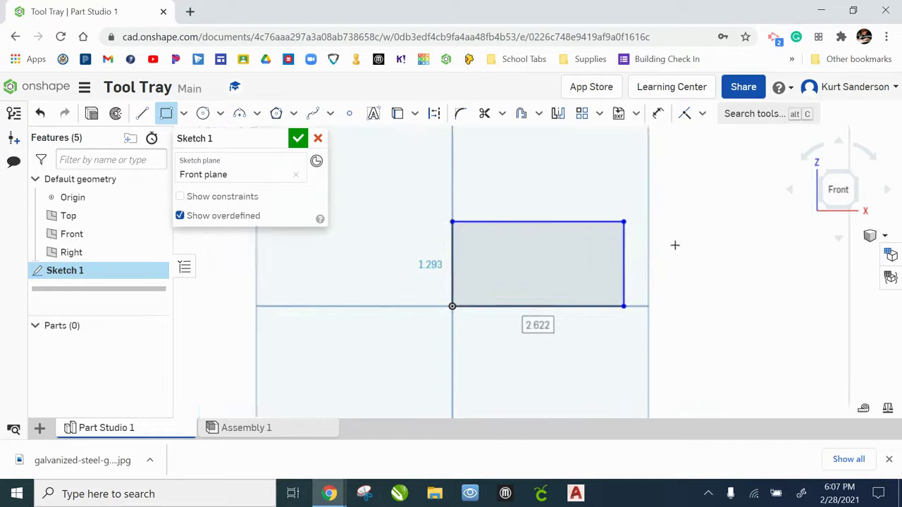
{"action": "scroll", "coordinate": [662, 198], "scroll_direction": "down", "scroll_amount": 1}
Dimension the rectangle 1 wide and 1/4 tall, then finish the sketch
{"action": "left_click", "coordinate": [658, 114]}
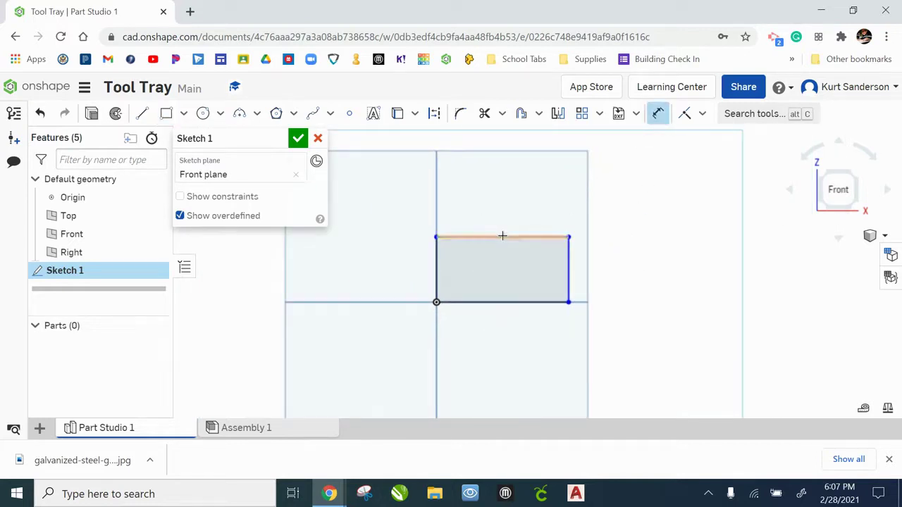
{"action": "left_click", "coordinate": [501, 238]}
{"action": "left_click", "coordinate": [554, 223]}
{"action": "type", "text": "1"}
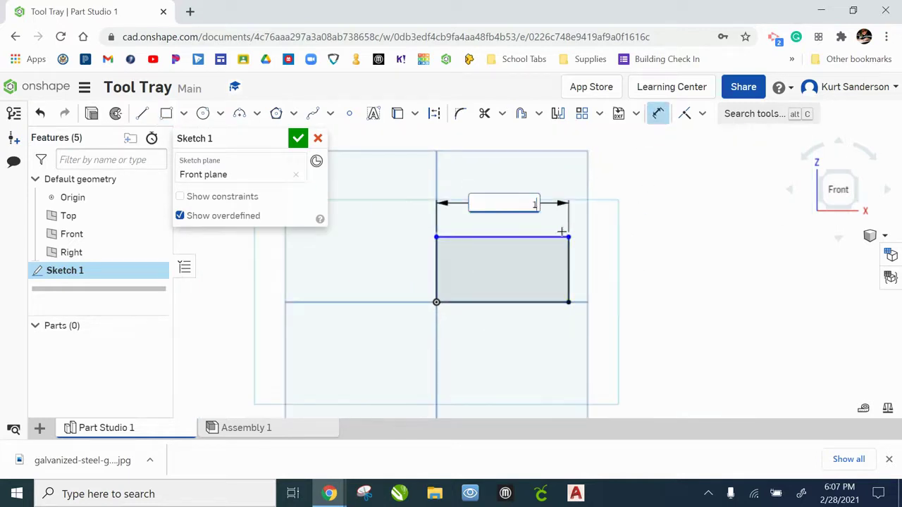
{"action": "key", "text": "Return"}
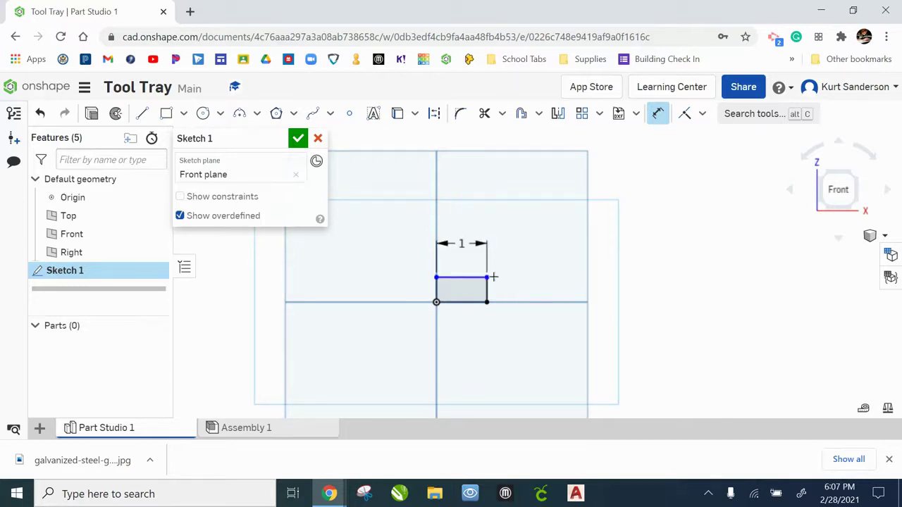
{"action": "scroll", "coordinate": [433, 286], "scroll_direction": "up", "scroll_amount": 3}
{"action": "left_click", "coordinate": [447, 279]}
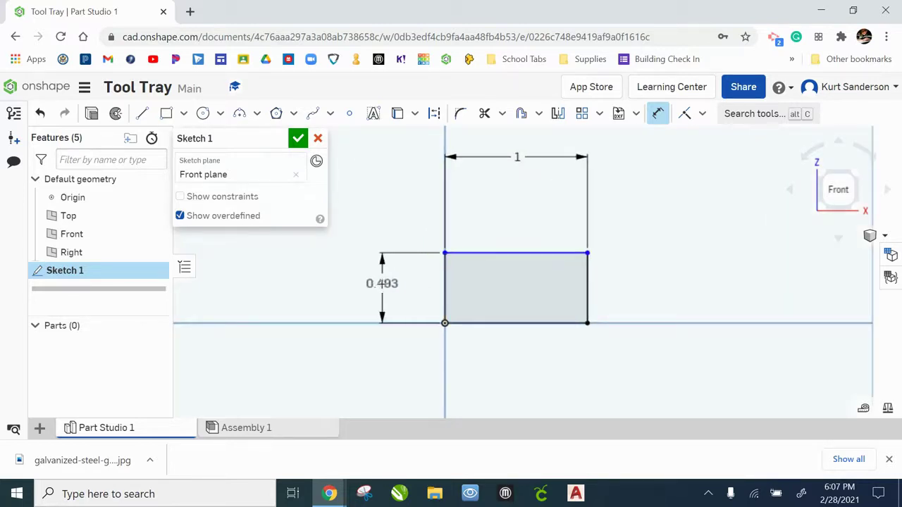
{"action": "left_click", "coordinate": [384, 283]}
{"action": "type", "text": "1/4"}
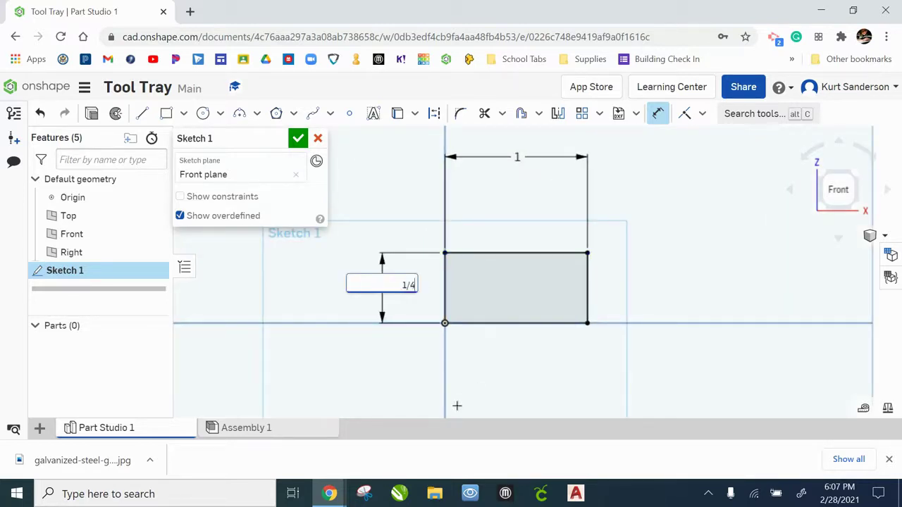
{"action": "key", "text": "Return"}
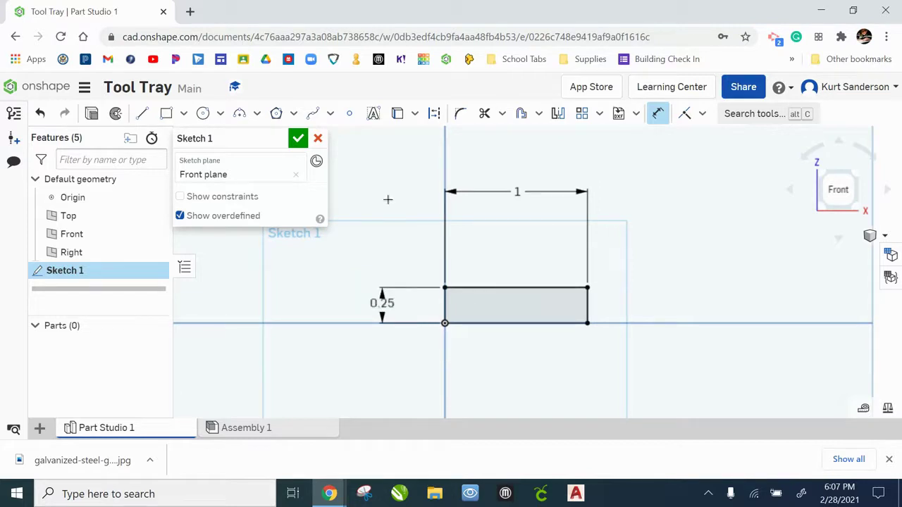
{"action": "left_click", "coordinate": [298, 138]}
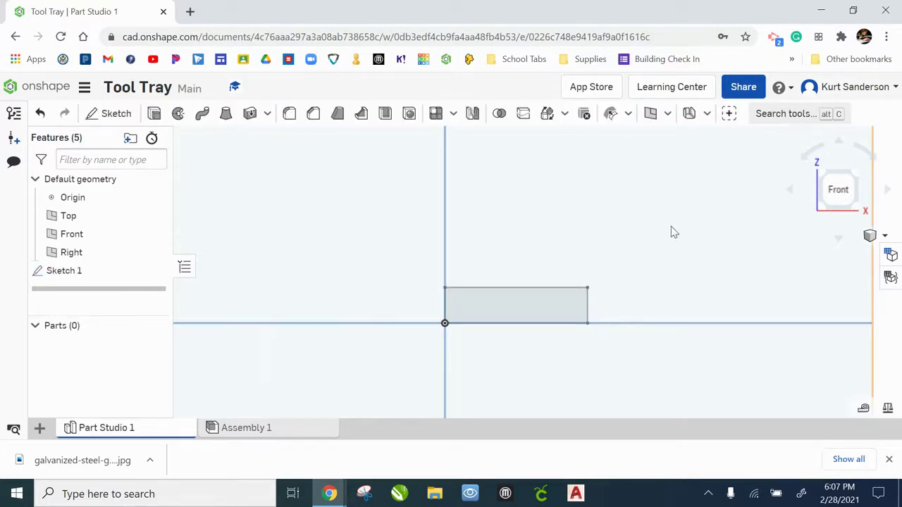
Orbit, pan and zoom to an oblique 3D view of the rectangle and default planes
{"action": "scroll", "coordinate": [644, 256], "scroll_direction": "down", "scroll_amount": 5}
{"action": "right_click_drag", "start_coordinate": [700, 242], "coordinate": [690, 250]}
{"action": "middle_click_drag", "start_coordinate": [690, 251], "coordinate": [572, 257]}
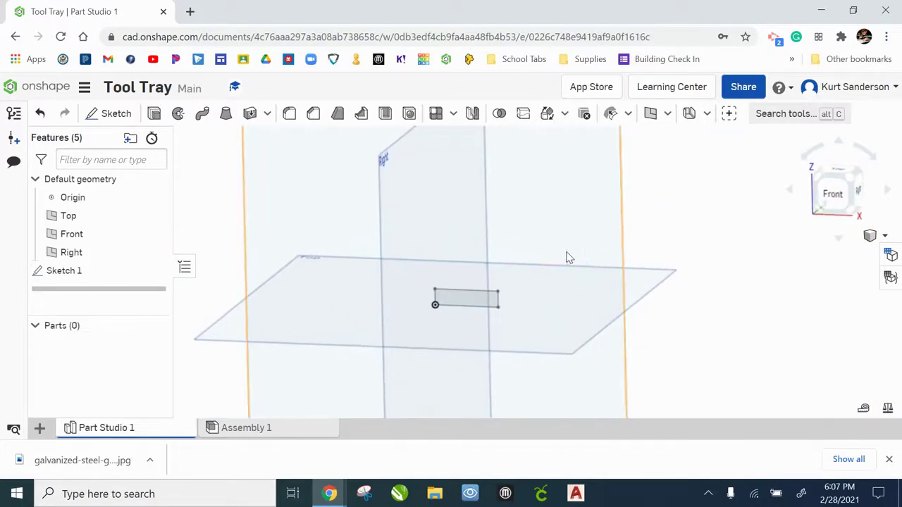
{"action": "right_click_drag", "start_coordinate": [569, 258], "coordinate": [571, 263]}
{"action": "scroll", "coordinate": [571, 263], "scroll_direction": "down", "scroll_amount": 3}
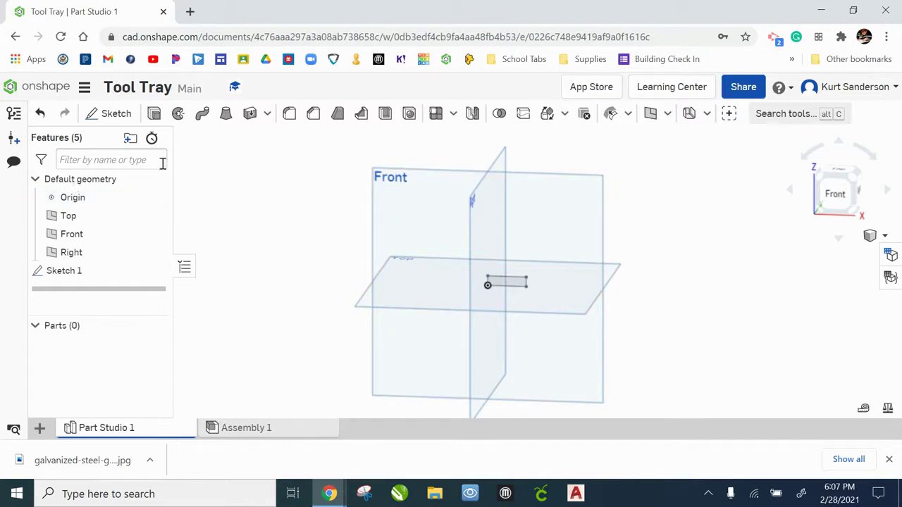
Extrude the Sketch 1 rectangle to a depth of 9 in
{"action": "left_click", "coordinate": [154, 114]}
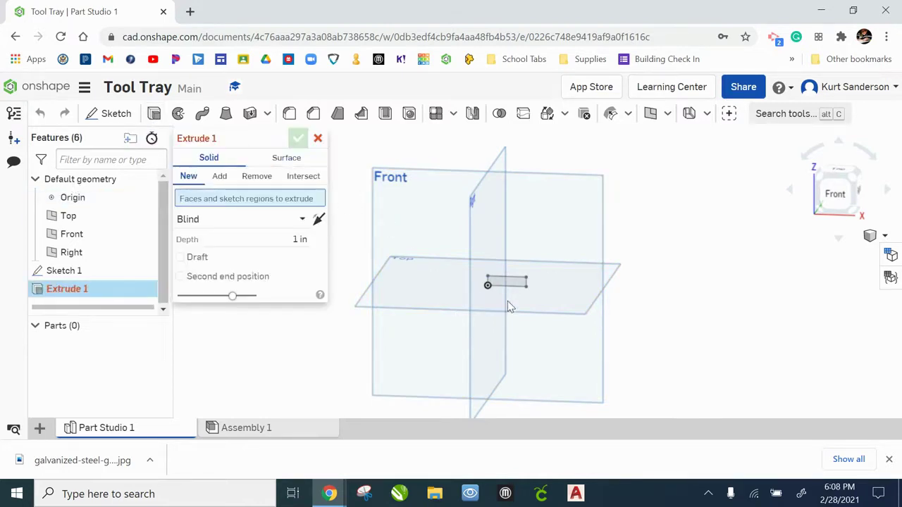
{"action": "scroll", "coordinate": [510, 307], "scroll_direction": "up", "scroll_amount": 3}
{"action": "left_click", "coordinate": [521, 271]}
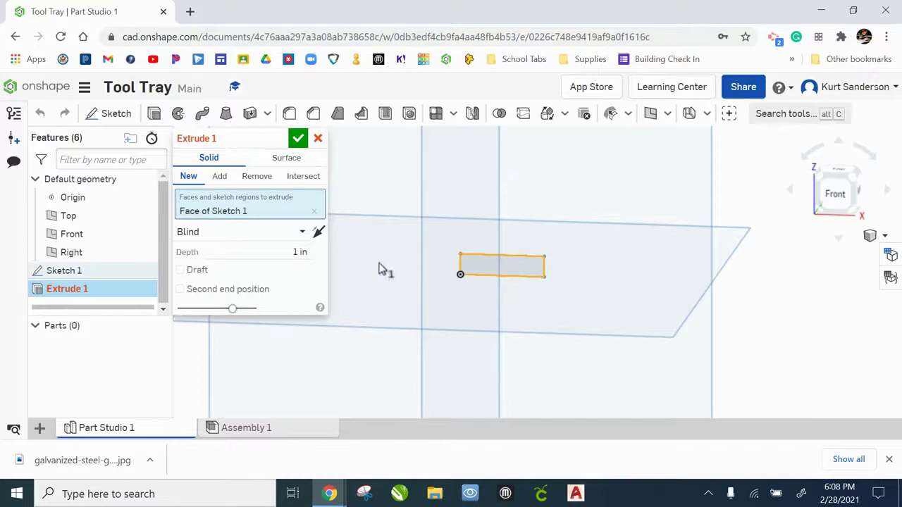
{"action": "left_click", "coordinate": [298, 252]}
{"action": "type", "text": "g"}
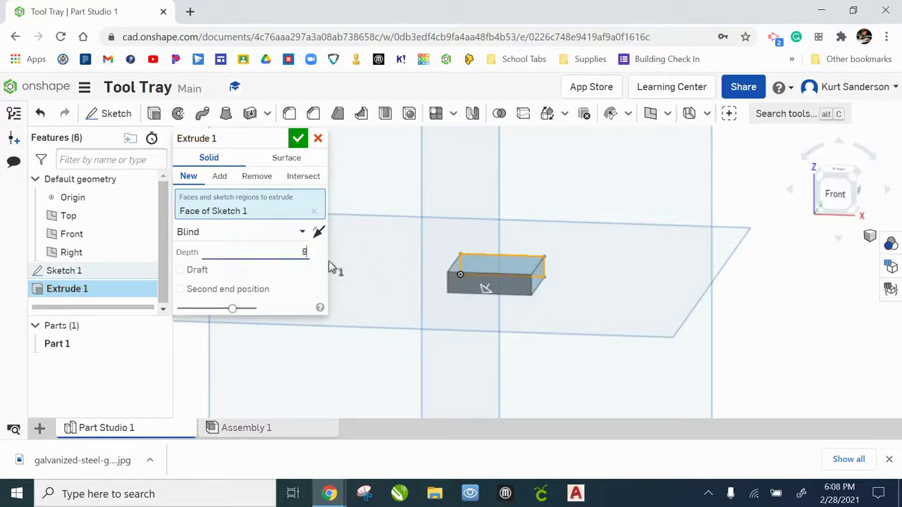
{"action": "key", "text": "Return"}
{"action": "left_click", "coordinate": [299, 140]}
{"action": "scroll", "coordinate": [656, 249], "scroll_direction": "down", "scroll_amount": 5}
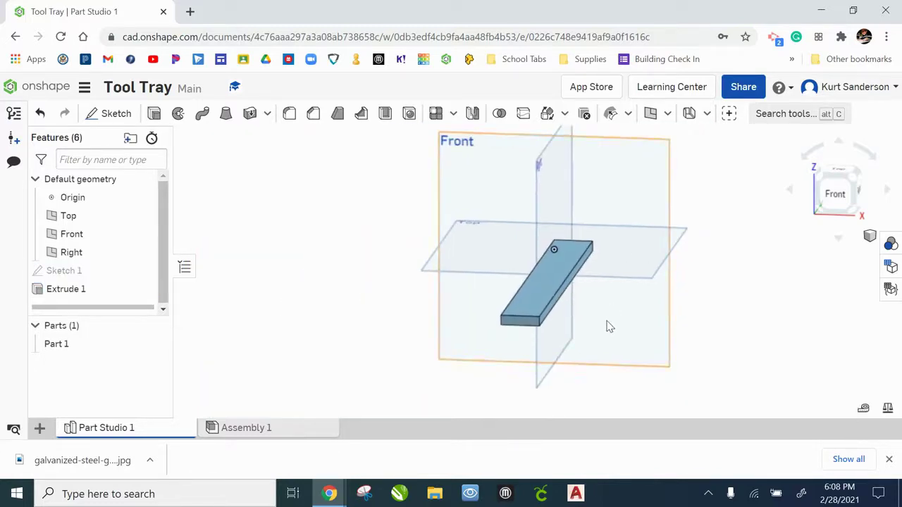
Hide the Top, Front and Right planes and close the downloads bar
{"action": "mouse_move", "coordinate": [609, 326]}
{"action": "right_mouse_down"}
{"action": "mouse_move", "coordinate": [606, 317]}
{"action": "mouse_move", "coordinate": [602, 332]}
{"action": "right_mouse_up"}
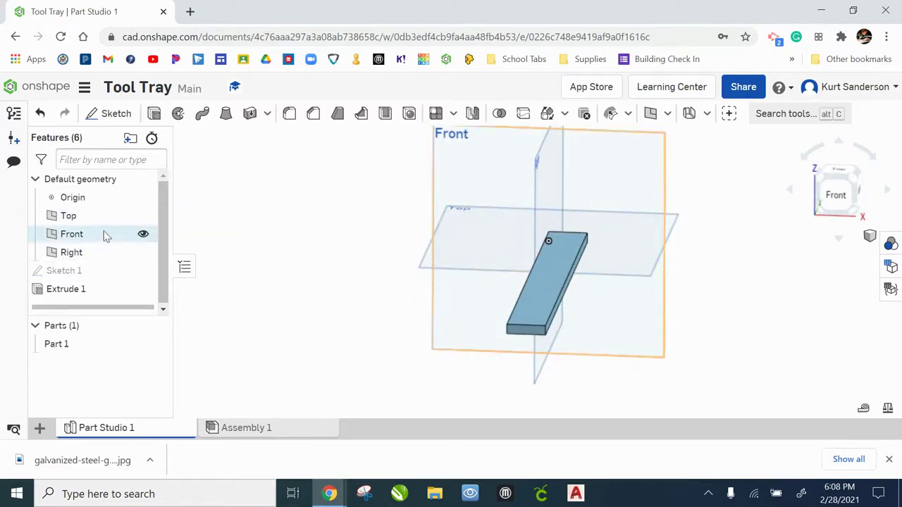
{"action": "left_click", "coordinate": [143, 216]}
{"action": "left_click", "coordinate": [143, 234]}
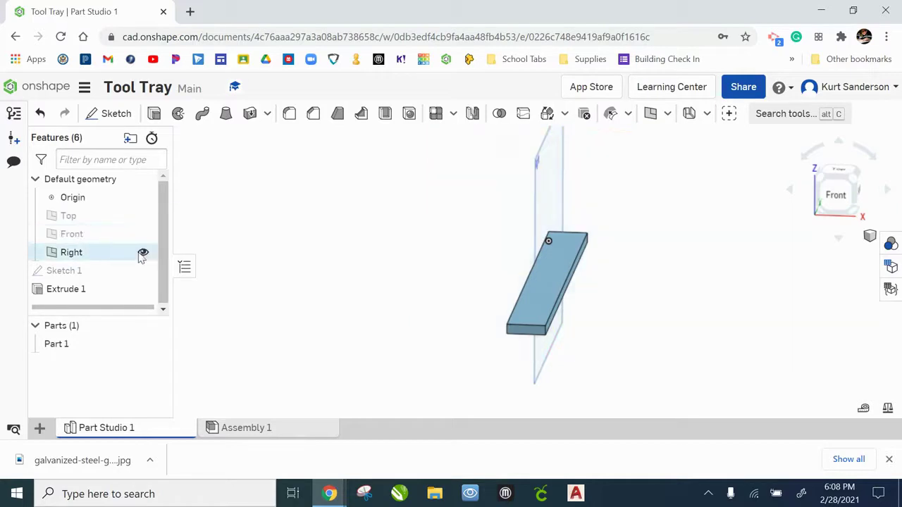
{"action": "left_click", "coordinate": [143, 252]}
{"action": "mouse_move", "coordinate": [597, 342]}
{"action": "right_mouse_down"}
{"action": "mouse_move", "coordinate": [585, 338]}
{"action": "mouse_move", "coordinate": [586, 346]}
{"action": "right_mouse_up"}
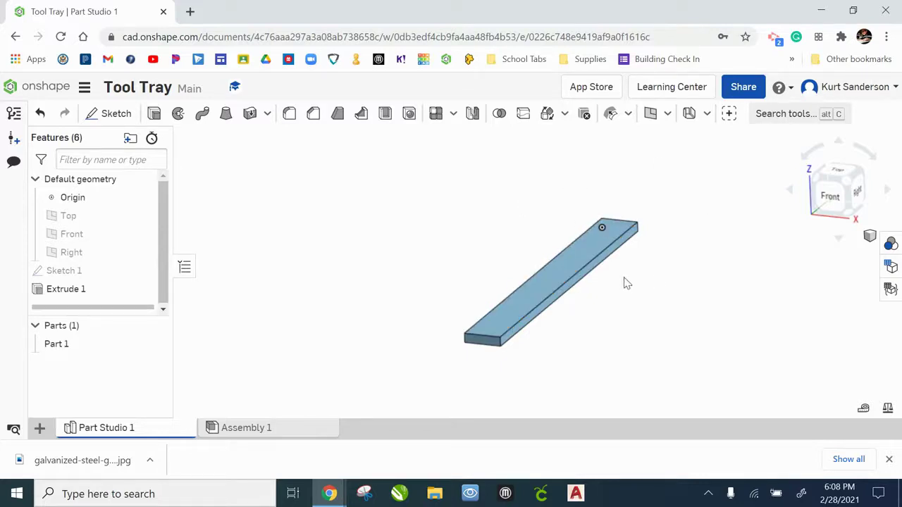
{"action": "left_click", "coordinate": [888, 459]}
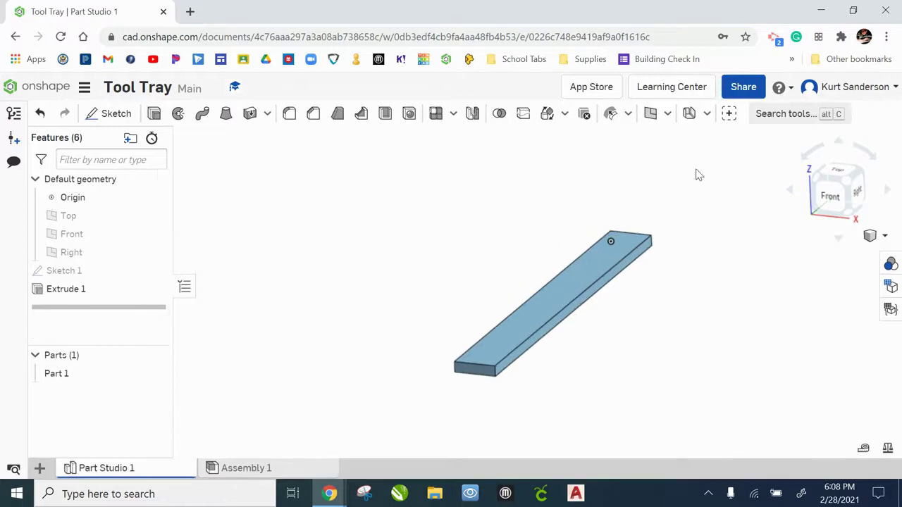
Start a sheet metal model feature with Part 1 as the part to convert
{"action": "left_click", "coordinate": [689, 114]}
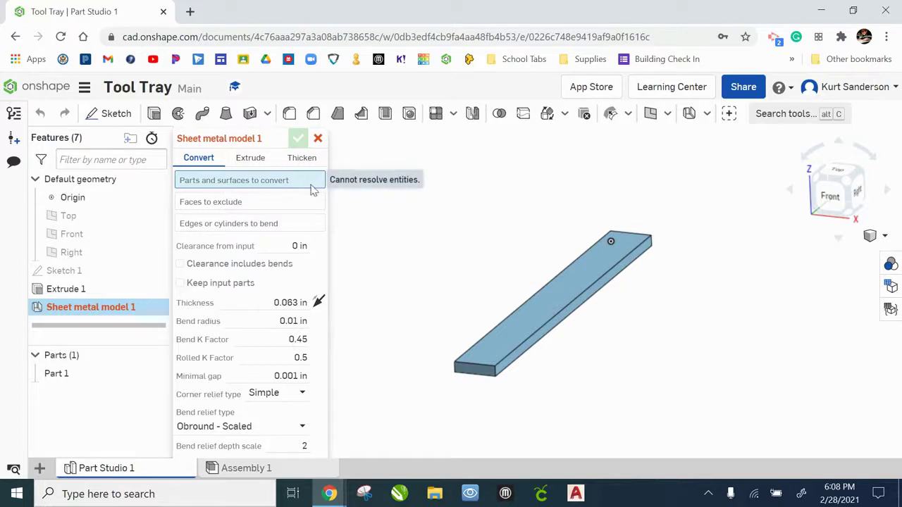
{"action": "left_click", "coordinate": [556, 302]}
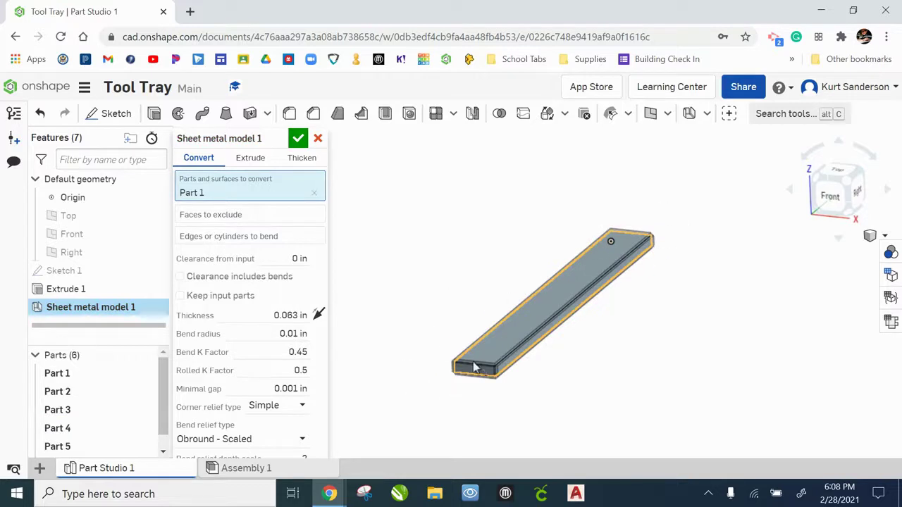
{"action": "scroll", "coordinate": [497, 384], "scroll_direction": "up", "scroll_amount": 5}
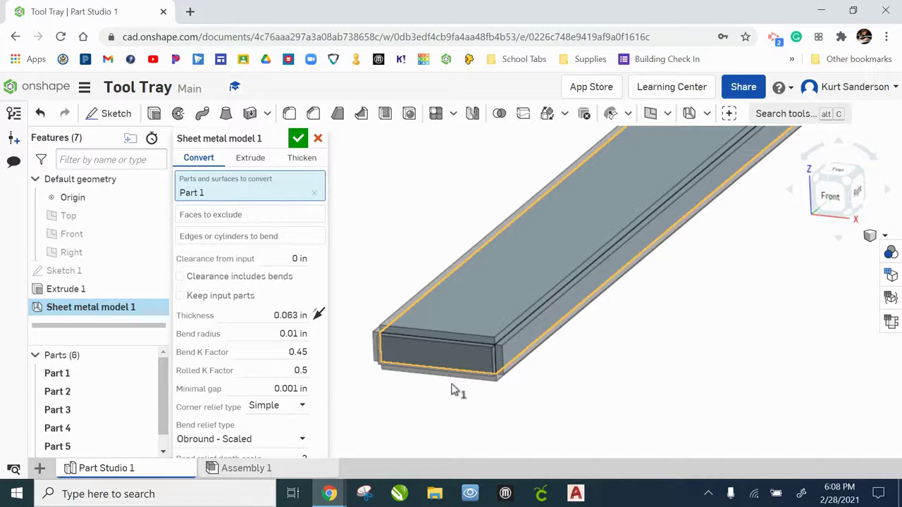
{"action": "right_click_drag", "start_coordinate": [455, 388], "coordinate": [519, 393]}
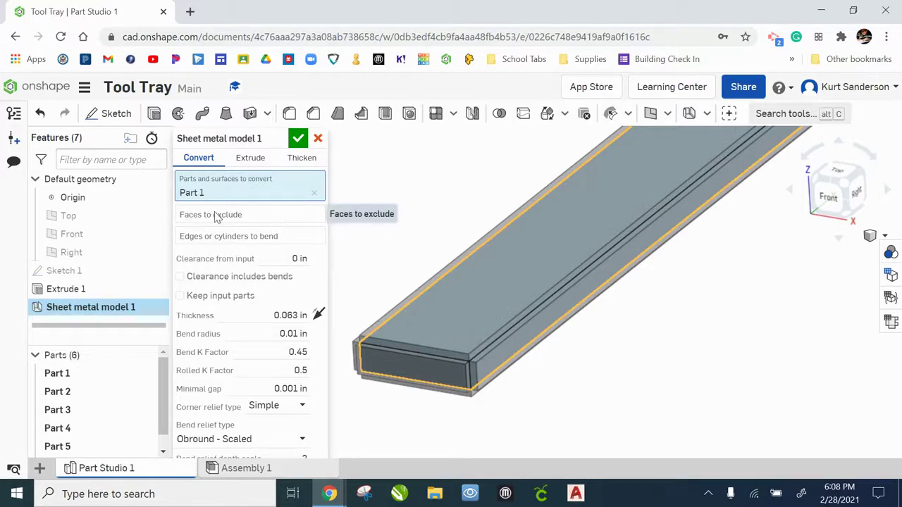
Exclude the plate's top face and both end faces from the sheet metal model
{"action": "left_click", "coordinate": [258, 220]}
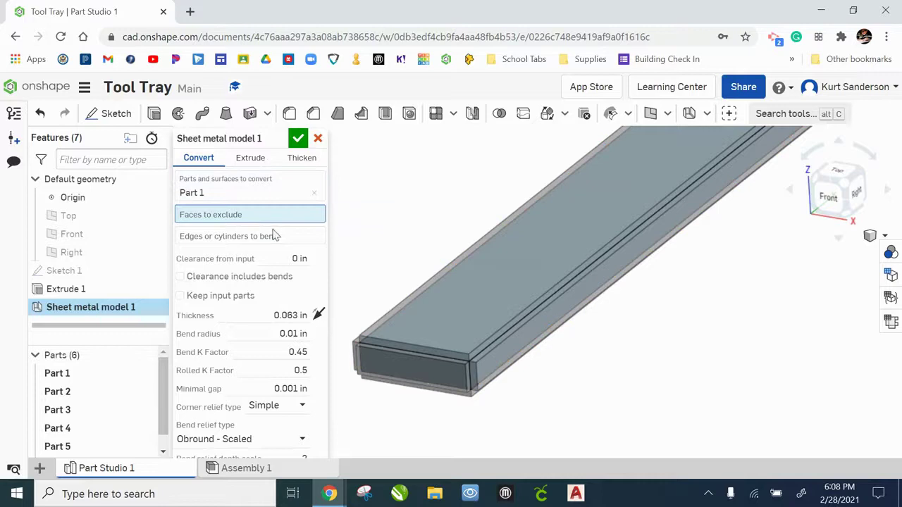
{"action": "left_click", "coordinate": [417, 364]}
{"action": "left_click", "coordinate": [491, 296]}
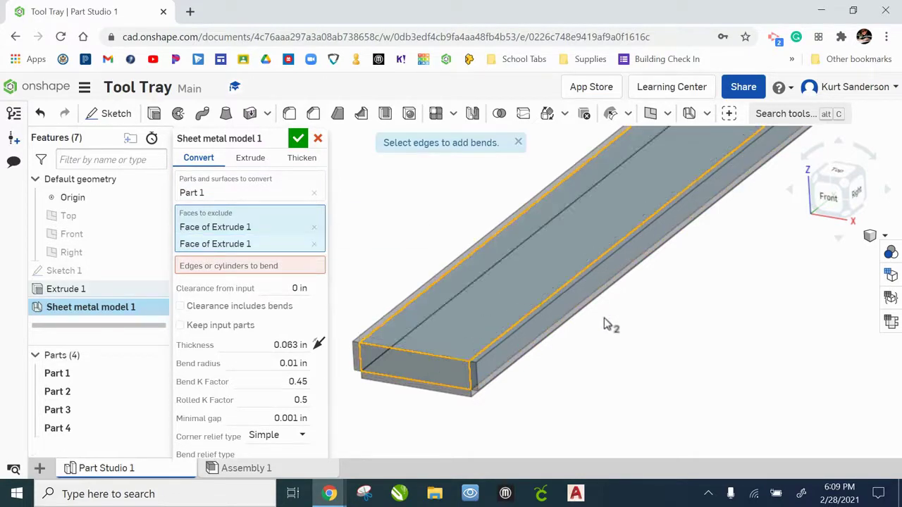
{"action": "scroll", "coordinate": [604, 322], "scroll_direction": "down", "scroll_amount": 5}
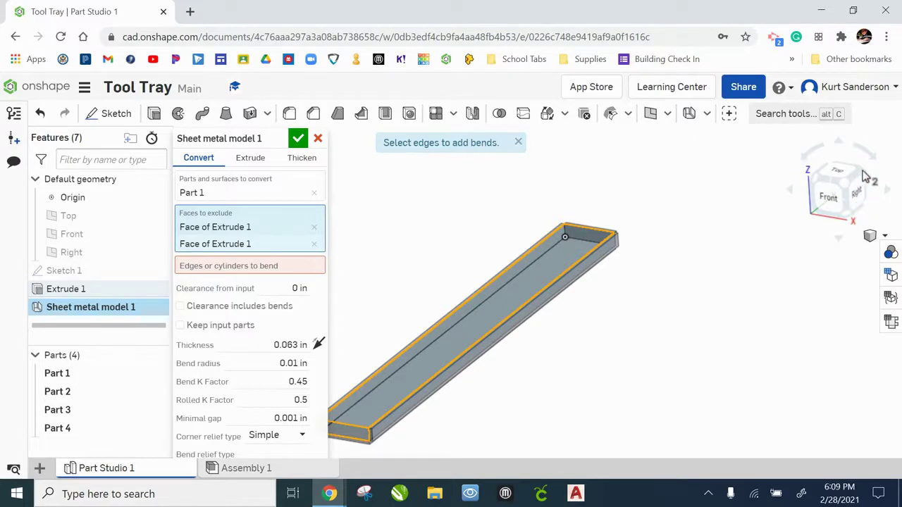
{"action": "left_click", "coordinate": [863, 178]}
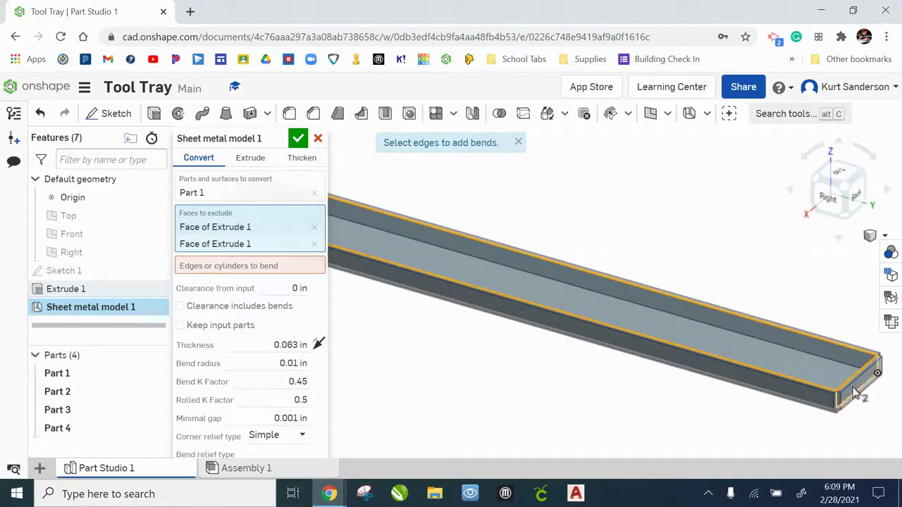
{"action": "left_click", "coordinate": [866, 392]}
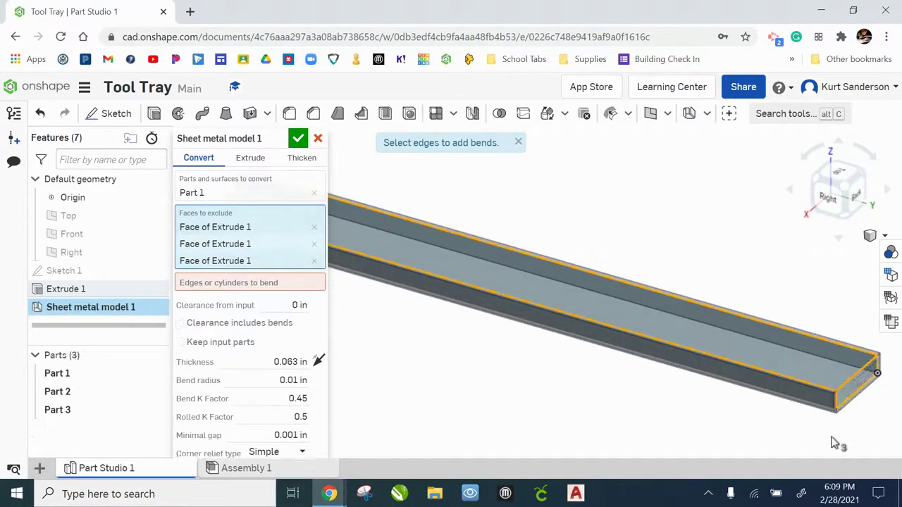
{"action": "left_click", "coordinate": [833, 184]}
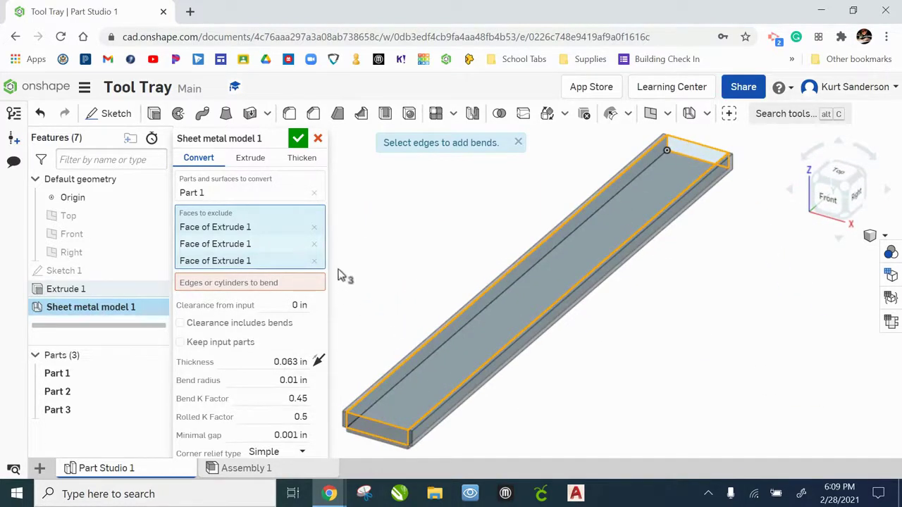
Add the tray's two long bottom edges as bends
{"action": "left_click", "coordinate": [222, 288]}
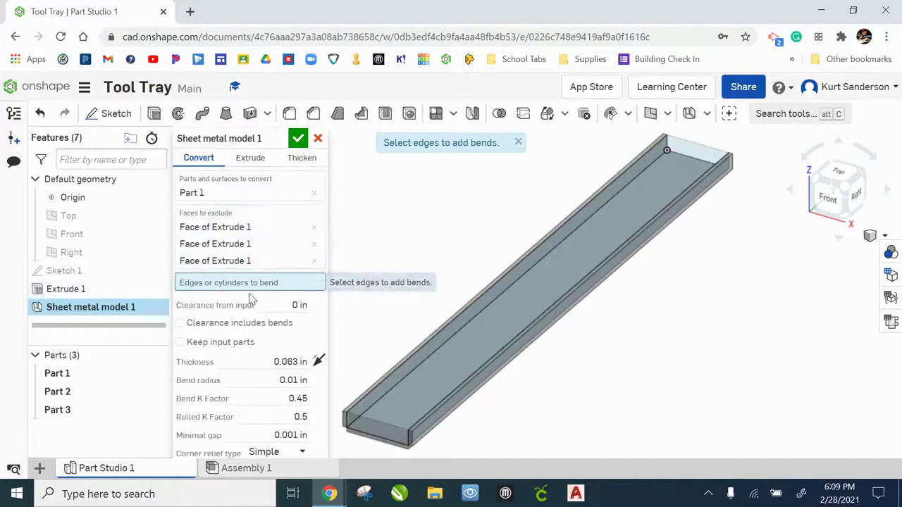
{"action": "middle_click_drag", "start_coordinate": [375, 410], "coordinate": [437, 341]}
{"action": "scroll", "coordinate": [411, 389], "scroll_direction": "up", "scroll_amount": 3}
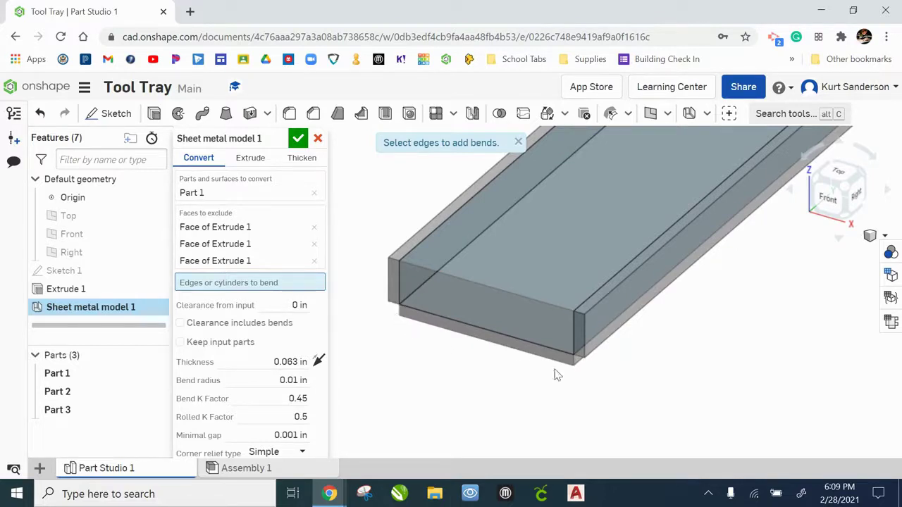
{"action": "left_click", "coordinate": [422, 286]}
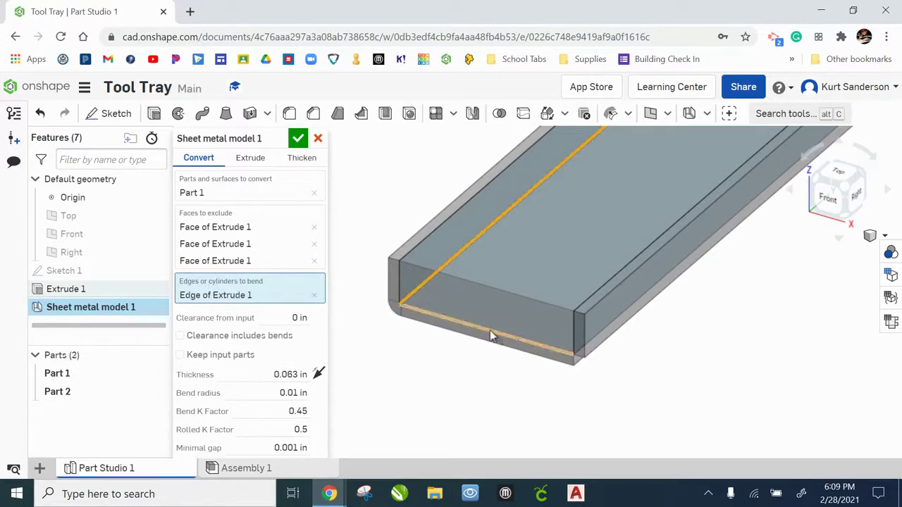
{"action": "left_click", "coordinate": [592, 356]}
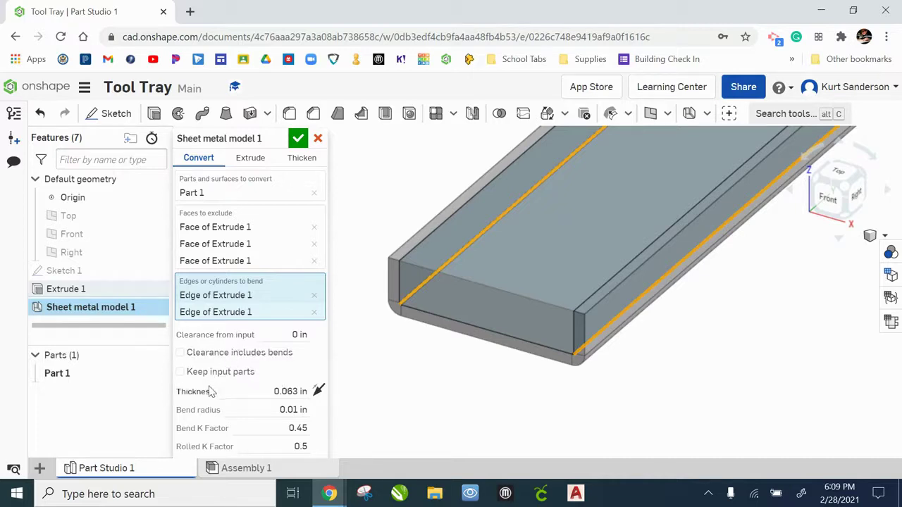
Set thickness to 0.0276 in (24 gauge), bend radius 0.01 in, and accept the sheet metal model
{"action": "left_click", "coordinate": [286, 391]}
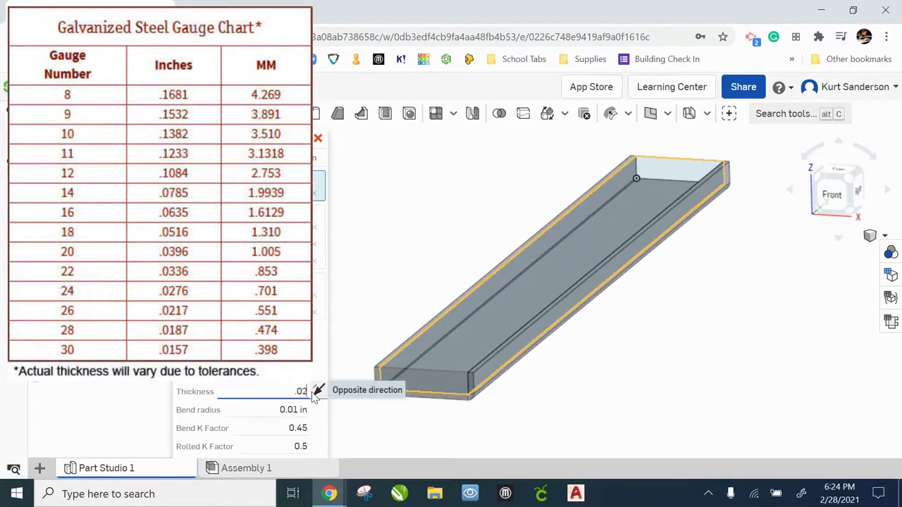
{"action": "key", "text": "Return"}
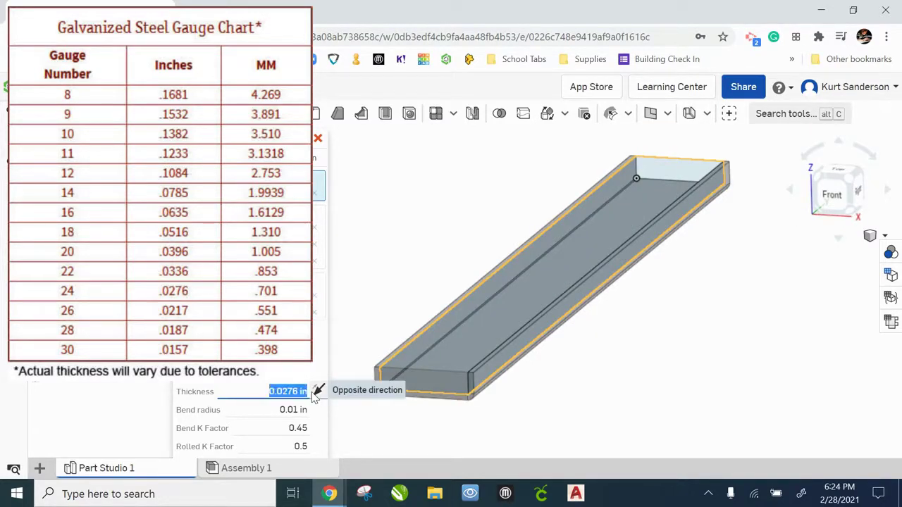
{"action": "scroll", "coordinate": [385, 389], "scroll_direction": "up", "scroll_amount": 3}
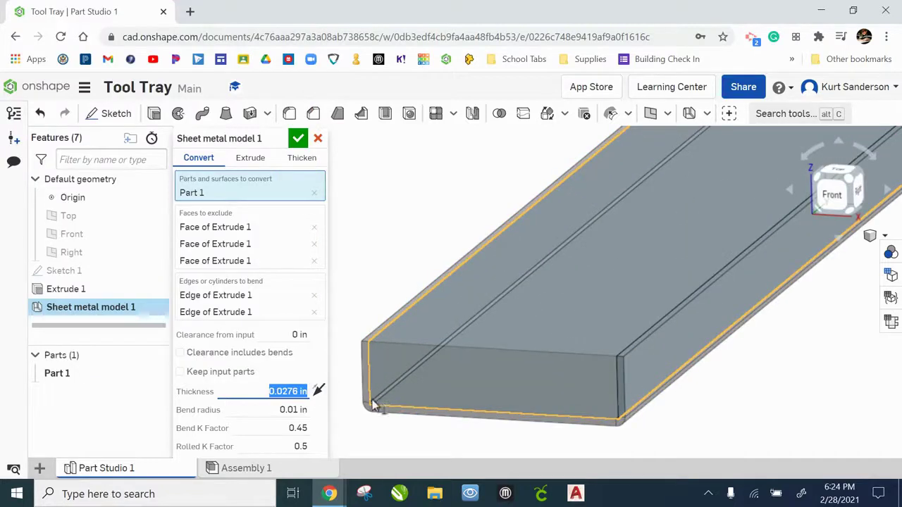
{"action": "left_click", "coordinate": [303, 410]}
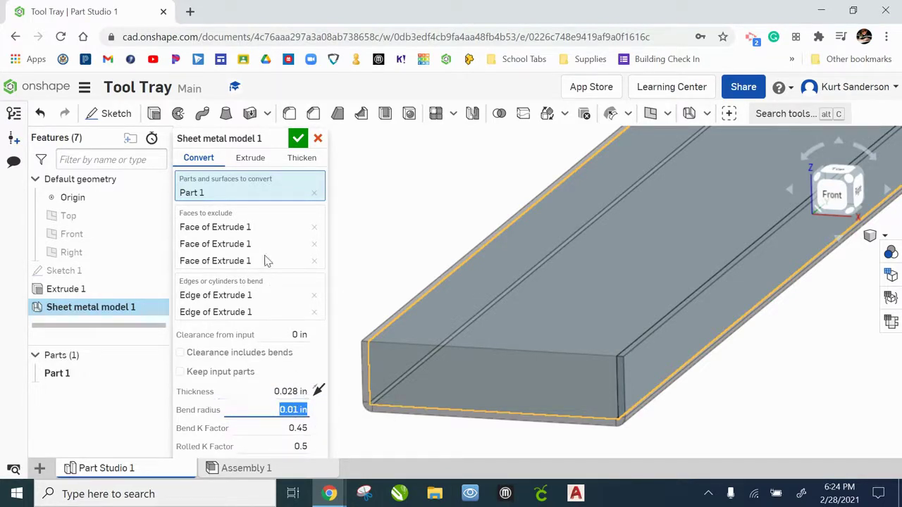
{"action": "left_click", "coordinate": [300, 139]}
{"action": "right_click_drag", "start_coordinate": [312, 145], "coordinate": [711, 248]}
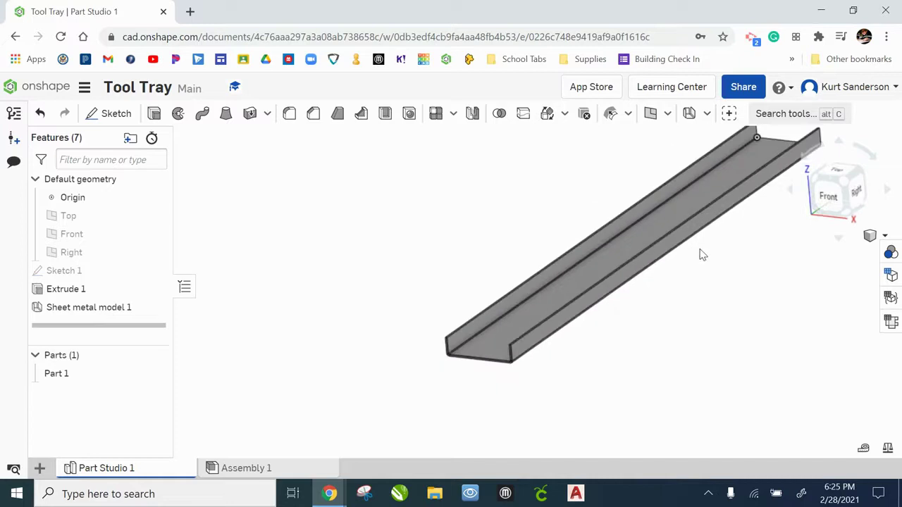
Start a hem on the top edges of both tray side walls
{"action": "middle_click_drag", "start_coordinate": [702, 255], "coordinate": [662, 278]}
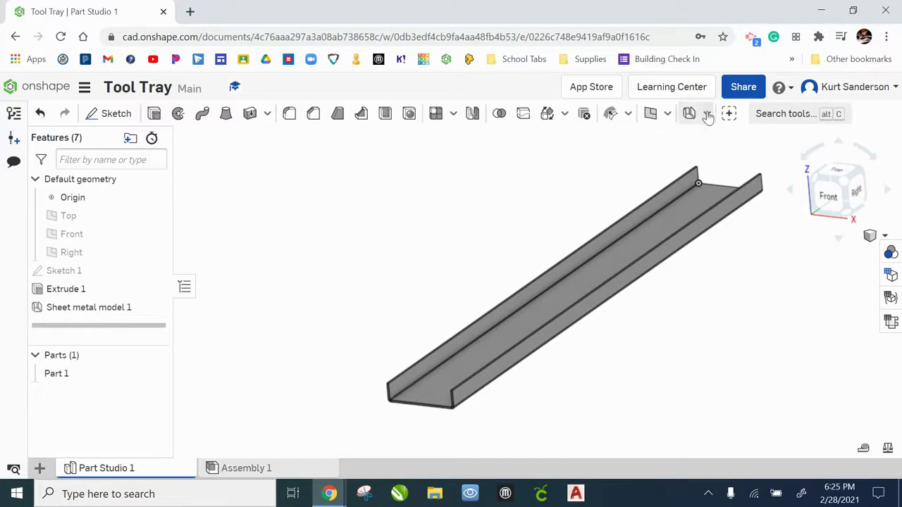
{"action": "left_click", "coordinate": [706, 113]}
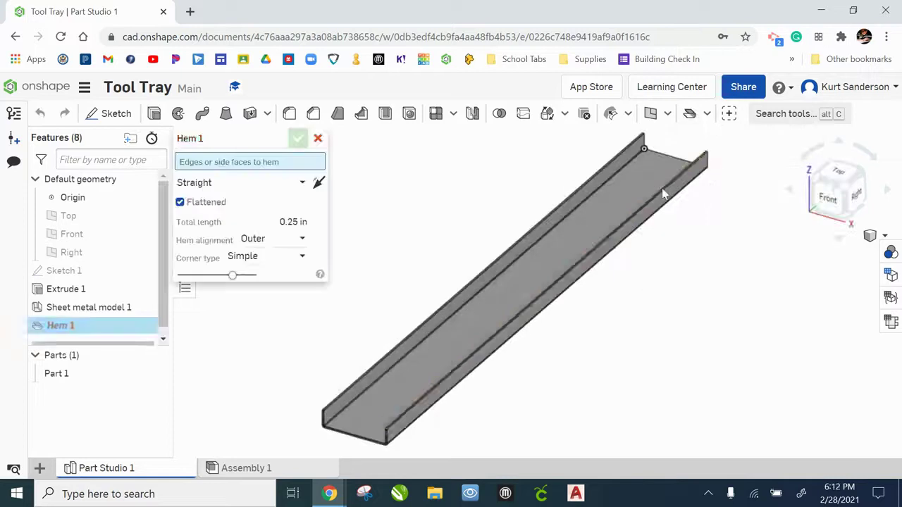
{"action": "left_click", "coordinate": [559, 211]}
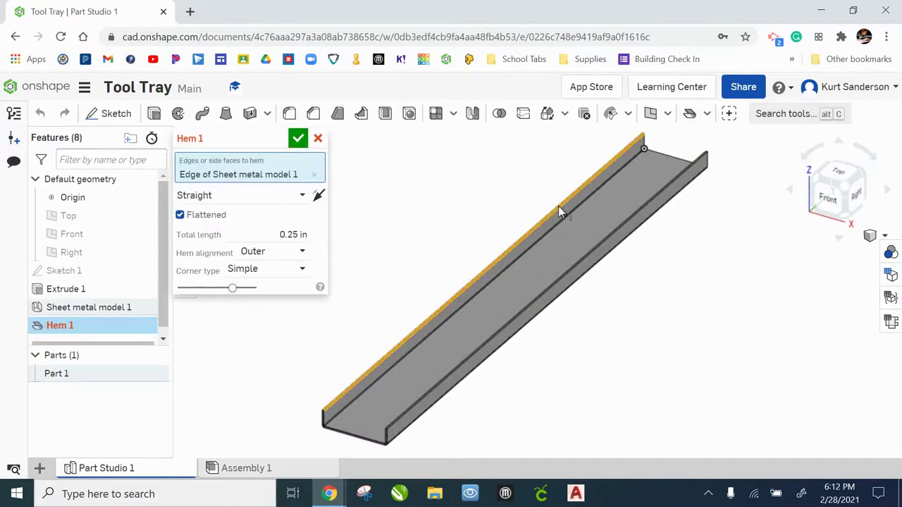
{"action": "left_click", "coordinate": [609, 241]}
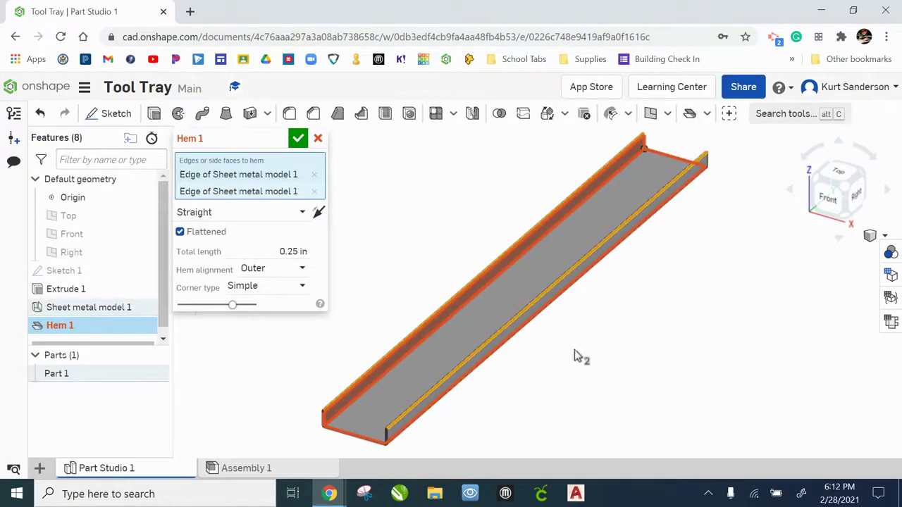
Set the hem total length to 0.24 in and accept Hem 1
{"action": "middle_click_drag", "start_coordinate": [565, 406], "coordinate": [582, 392]}
{"action": "mouse_move", "coordinate": [582, 393]}
{"action": "right_mouse_down"}
{"action": "mouse_move", "coordinate": [596, 387]}
{"action": "mouse_move", "coordinate": [590, 394]}
{"action": "right_mouse_up"}
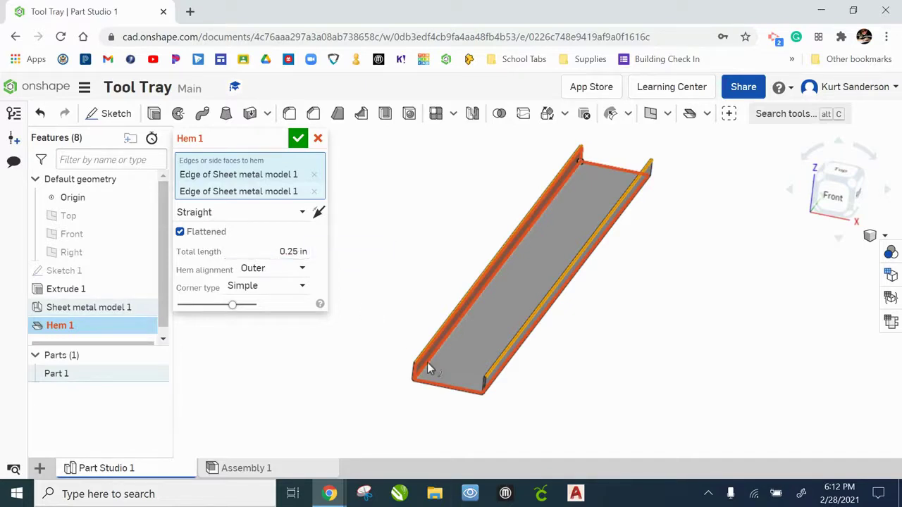
{"action": "scroll", "coordinate": [423, 377], "scroll_direction": "up", "scroll_amount": 5}
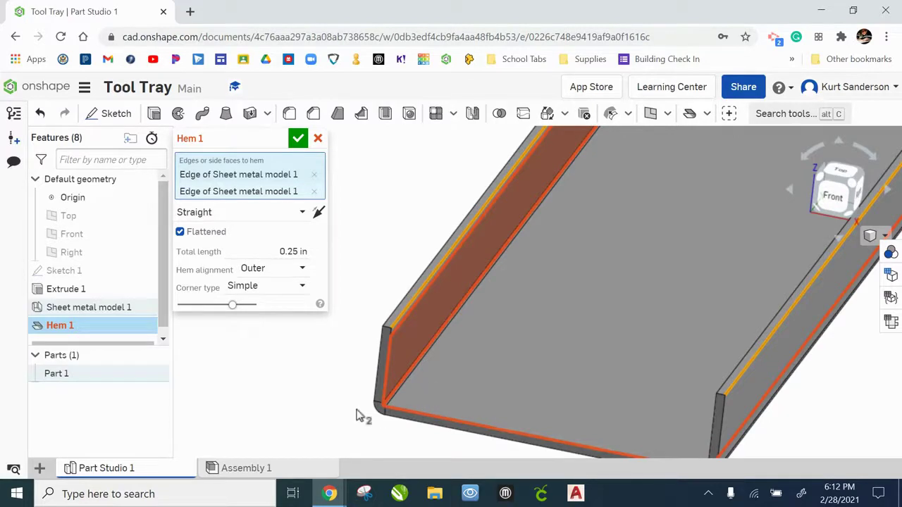
{"action": "left_click", "coordinate": [296, 252]}
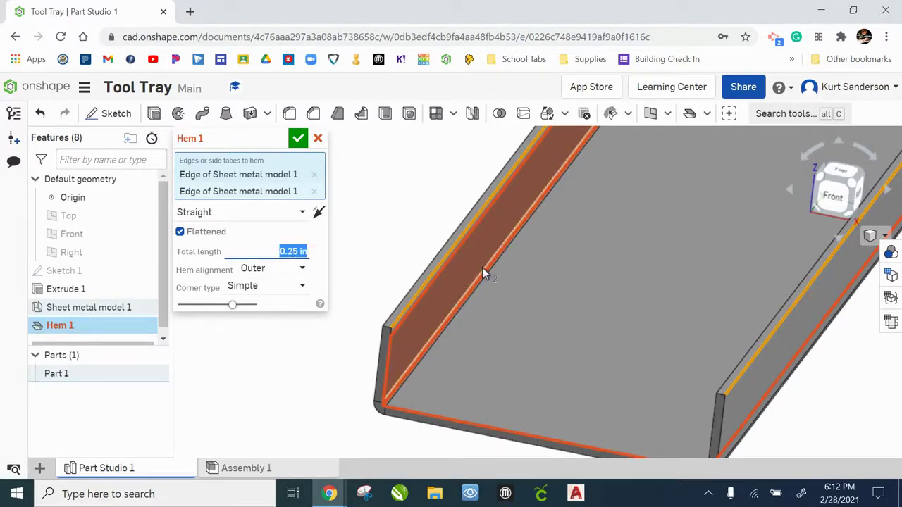
{"action": "type", "text": ".24"}
{"action": "key", "text": "Return"}
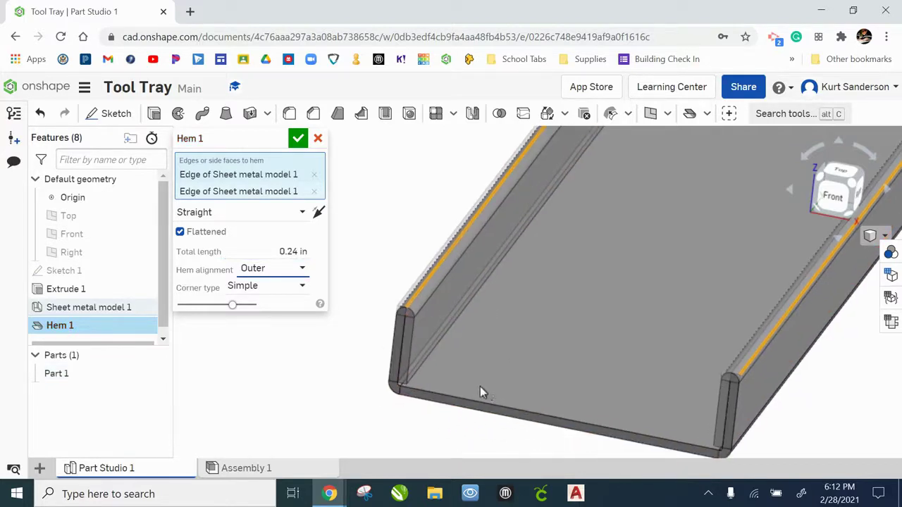
{"action": "right_click_drag", "start_coordinate": [480, 387], "coordinate": [433, 382]}
{"action": "scroll", "coordinate": [417, 392], "scroll_direction": "up", "scroll_amount": 5}
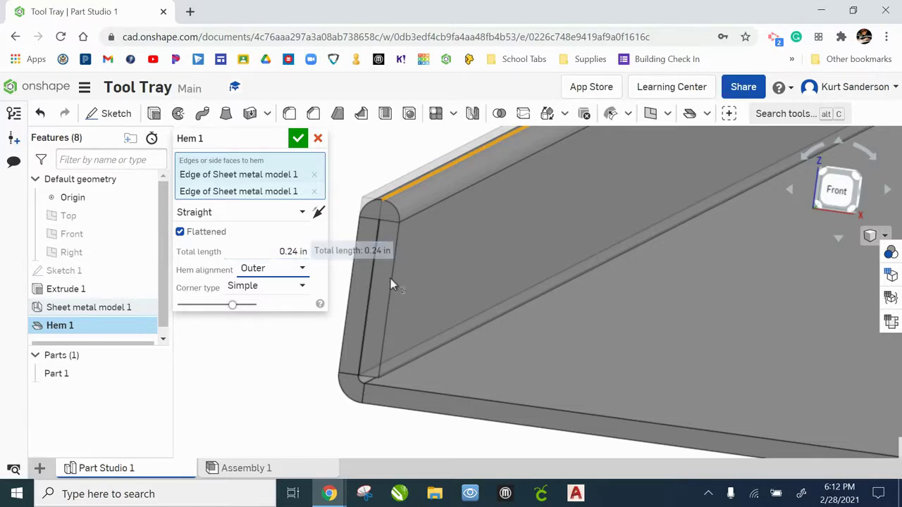
{"action": "scroll", "coordinate": [598, 307], "scroll_direction": "down", "scroll_amount": 5}
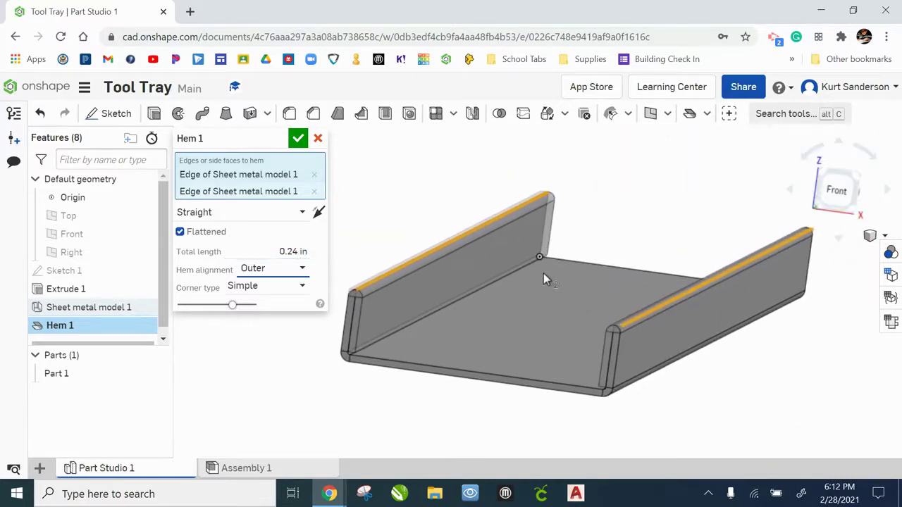
{"action": "left_click", "coordinate": [299, 141]}
Rename Part 1 to 'Handle' in the Parts list
{"action": "scroll", "coordinate": [451, 226], "scroll_direction": "down", "scroll_amount": 2}
{"action": "scroll", "coordinate": [555, 215], "scroll_direction": "up", "scroll_amount": 6}
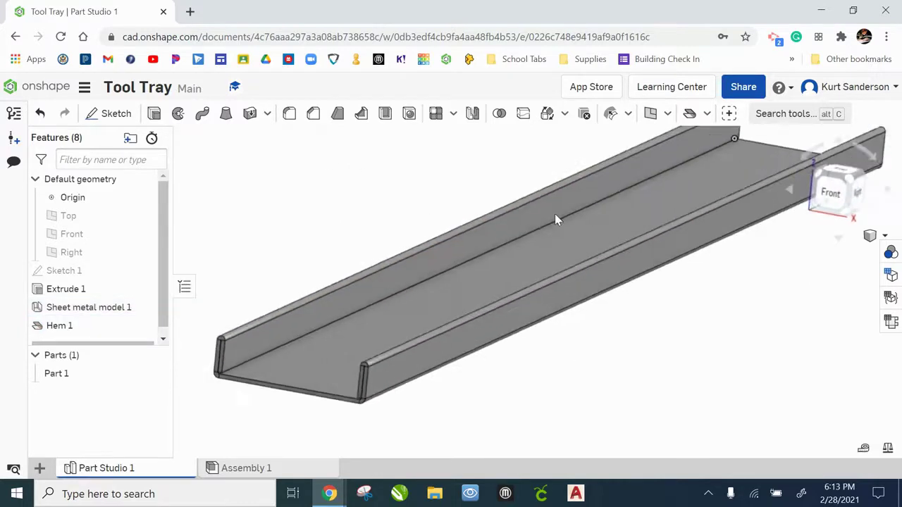
{"action": "key", "text": "f"}
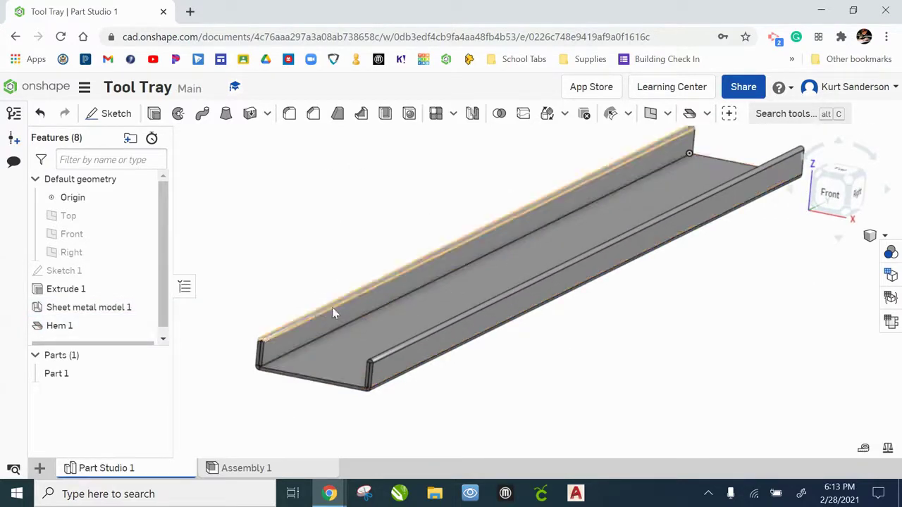
{"action": "right_click", "coordinate": [68, 375]}
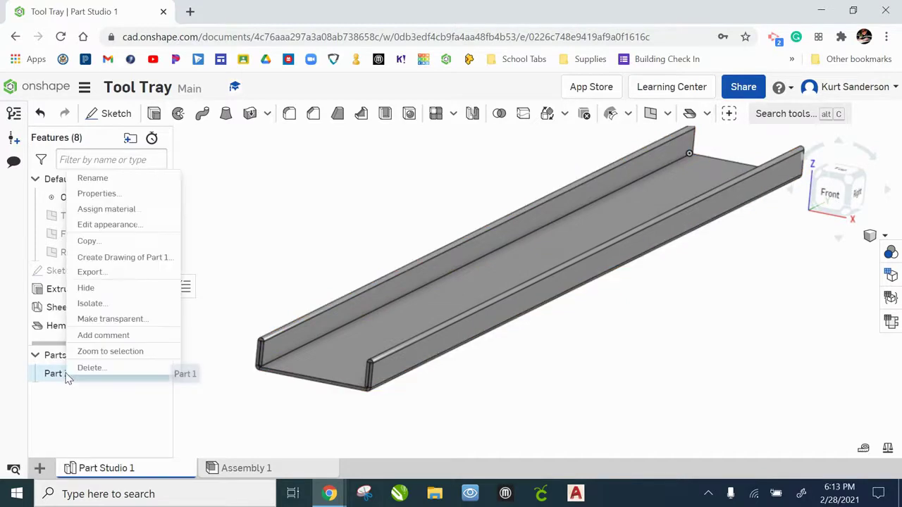
{"action": "left_click", "coordinate": [114, 184]}
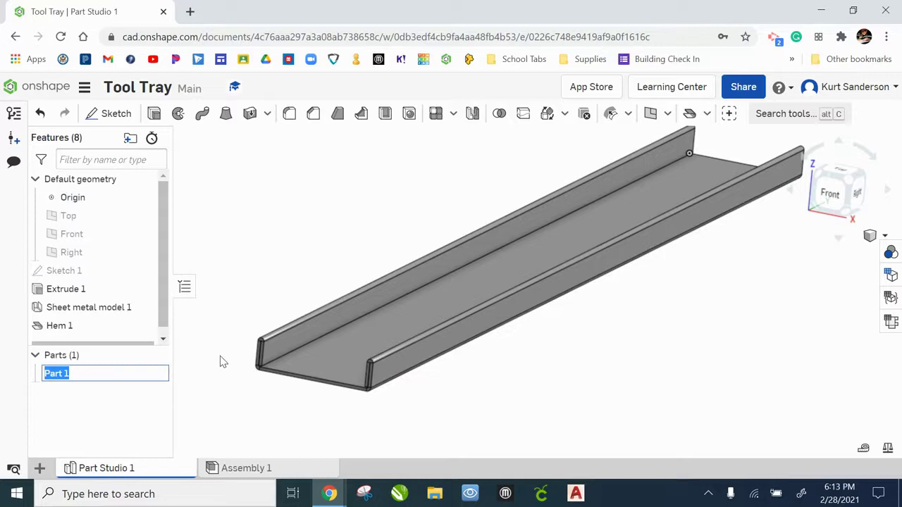
{"action": "type", "text": "Handle"}
{"action": "key", "text": "Return"}
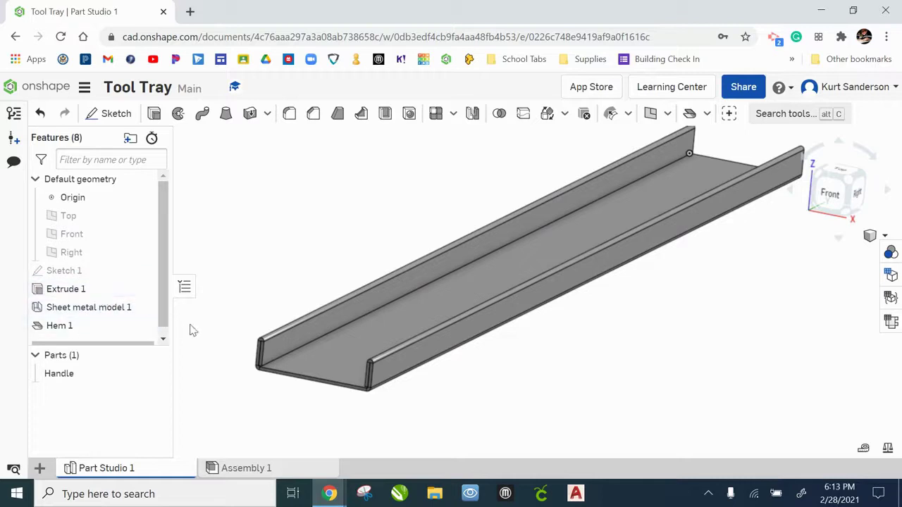
Create Flange 1 with 0.5 in walls at 90° on the near and far tray end edges
{"action": "left_click", "coordinate": [706, 114]}
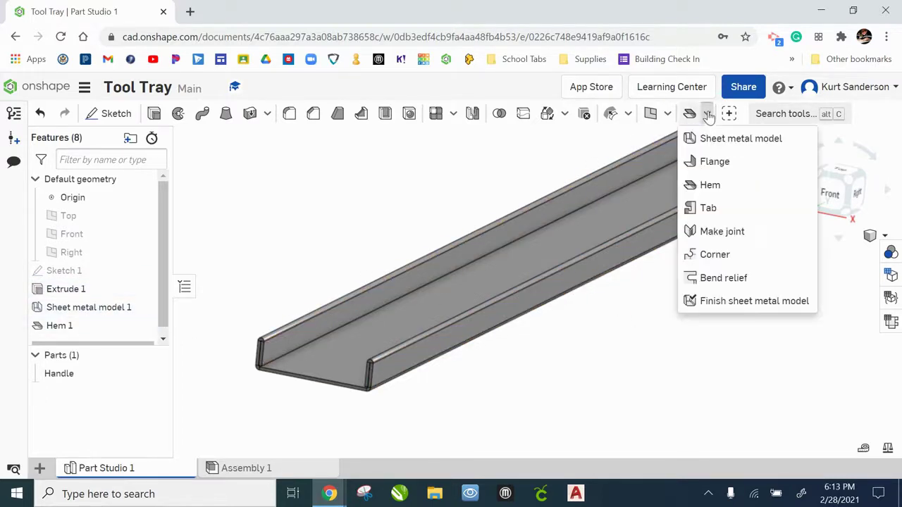
{"action": "left_click", "coordinate": [715, 163]}
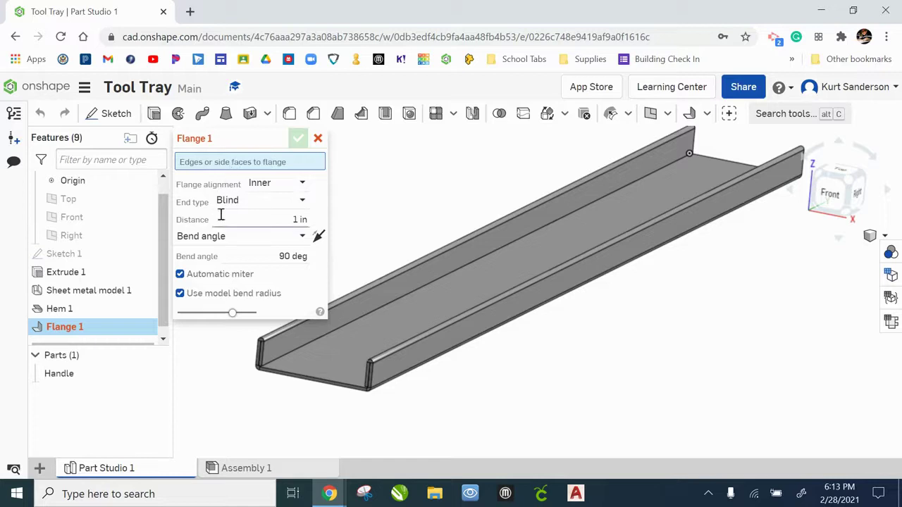
{"action": "left_click", "coordinate": [300, 219]}
{"action": "type", "text": "1/2"}
{"action": "left_click", "coordinate": [299, 379]}
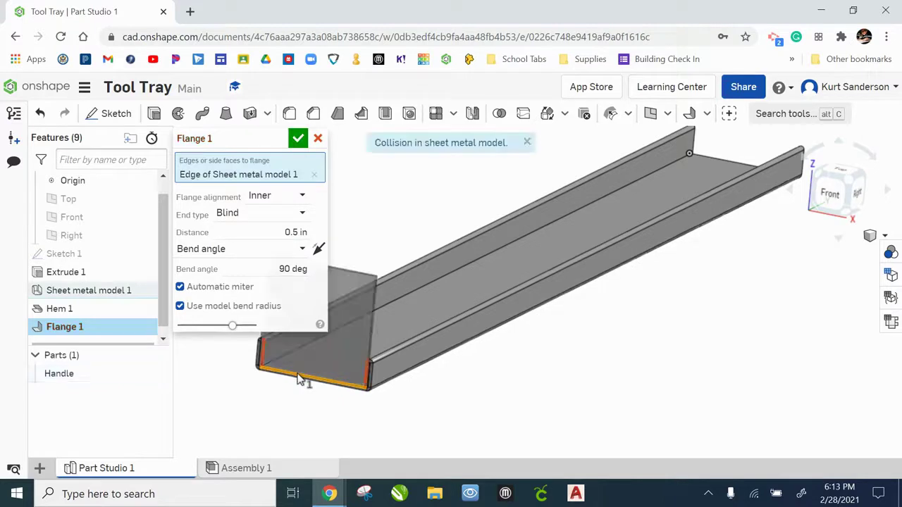
{"action": "left_click", "coordinate": [717, 160]}
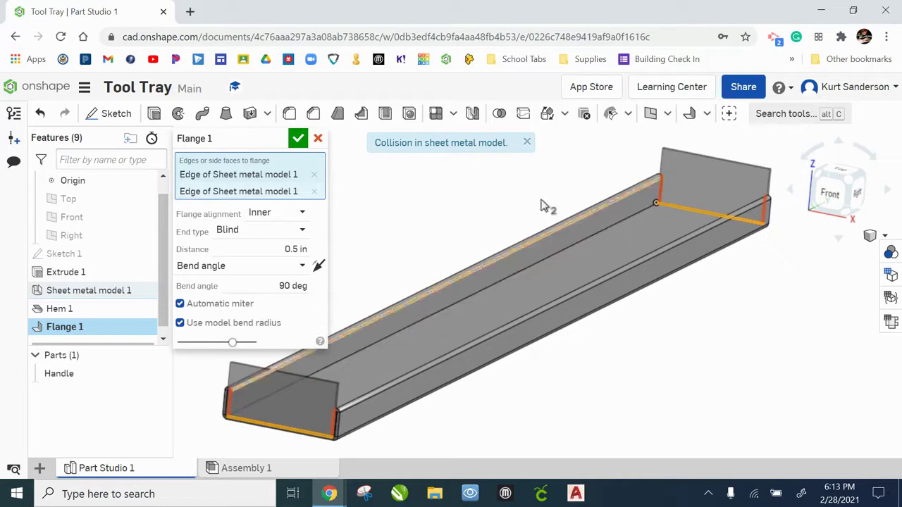
{"action": "left_click", "coordinate": [297, 140]}
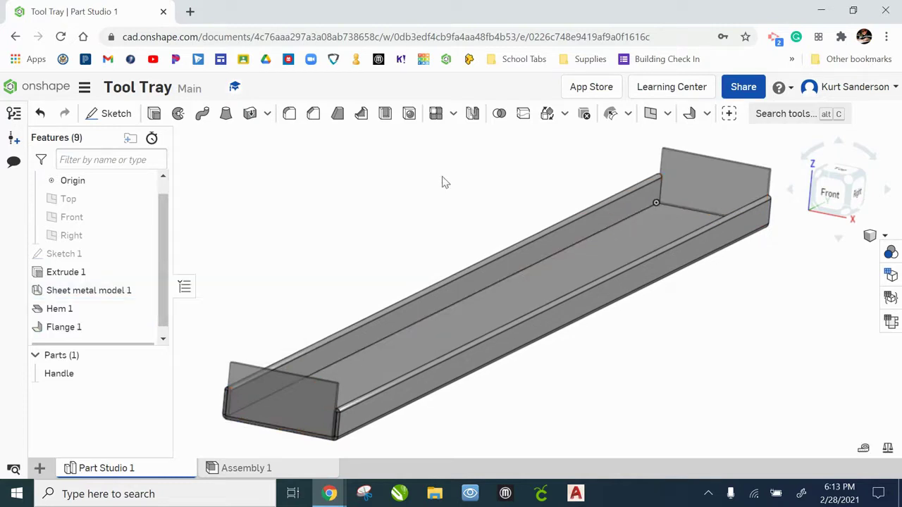
{"action": "scroll", "coordinate": [666, 318], "scroll_direction": "down", "scroll_amount": 3}
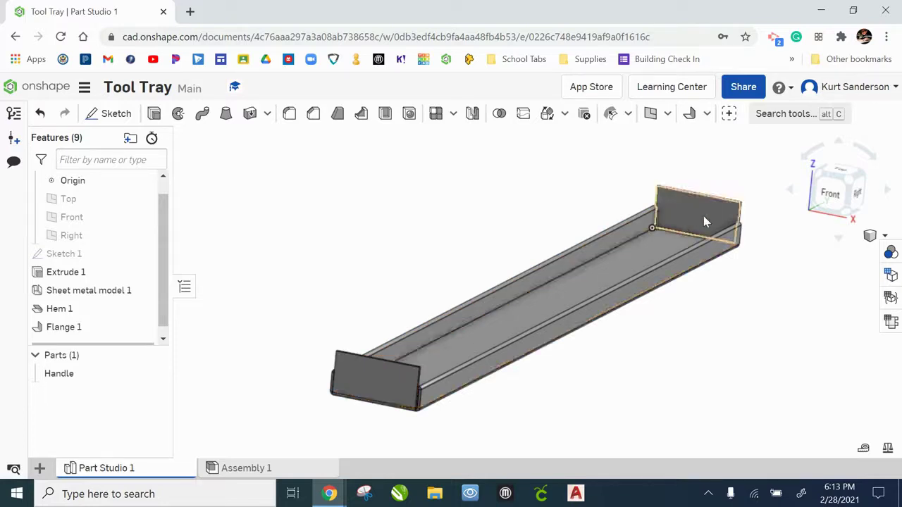
Start Sketch 2 on the end flange face, viewed normal, with the centre-point circle tool
{"action": "left_click", "coordinate": [112, 114]}
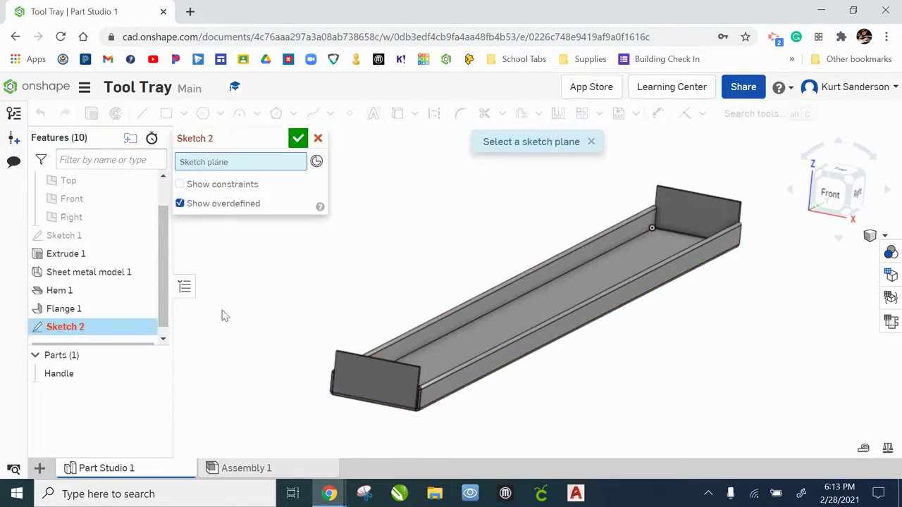
{"action": "left_click", "coordinate": [383, 378]}
{"action": "right_click", "coordinate": [271, 324]}
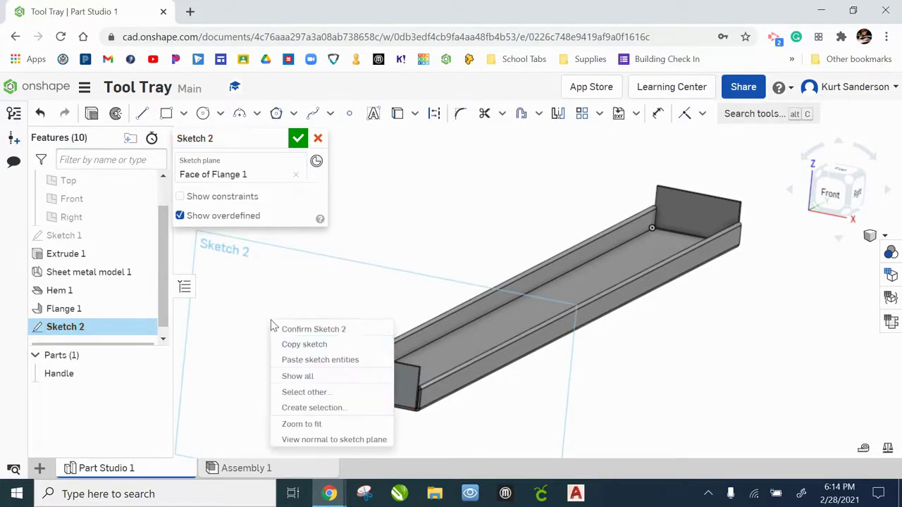
{"action": "left_click", "coordinate": [318, 436]}
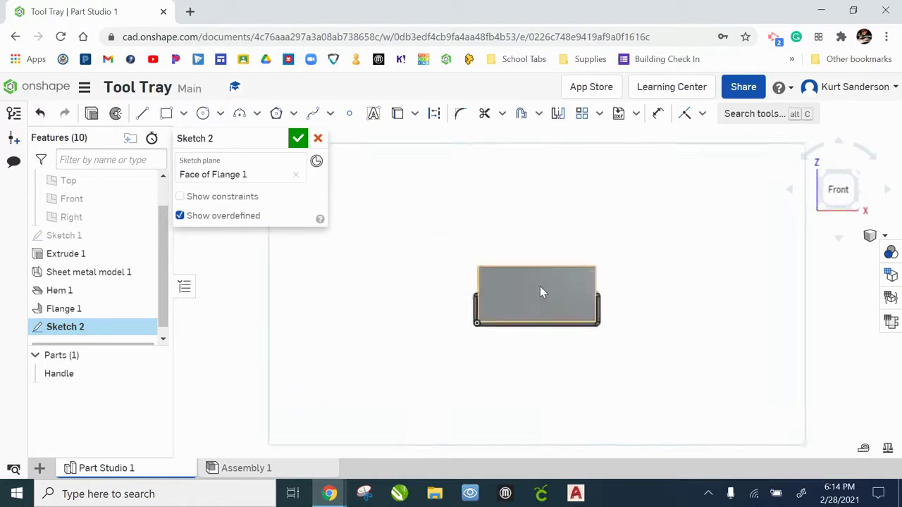
{"action": "scroll", "coordinate": [539, 286], "scroll_direction": "up", "scroll_amount": 4}
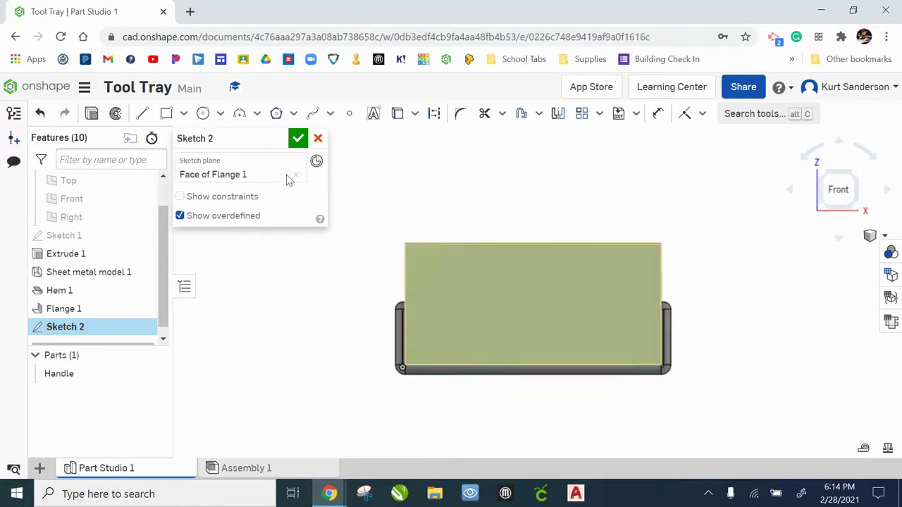
{"action": "left_click", "coordinate": [203, 114]}
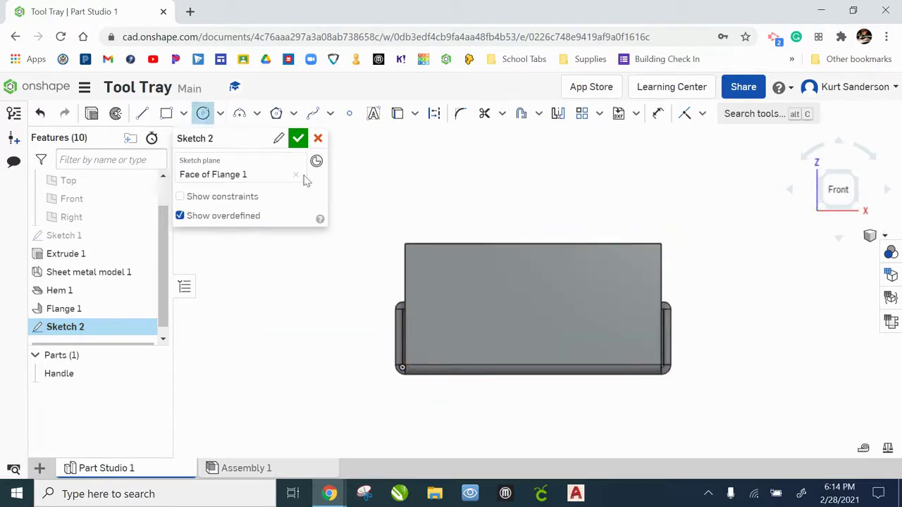
Draw the hole circle on the flange with a 1/8 in diameter
{"action": "left_click", "coordinate": [533, 290]}
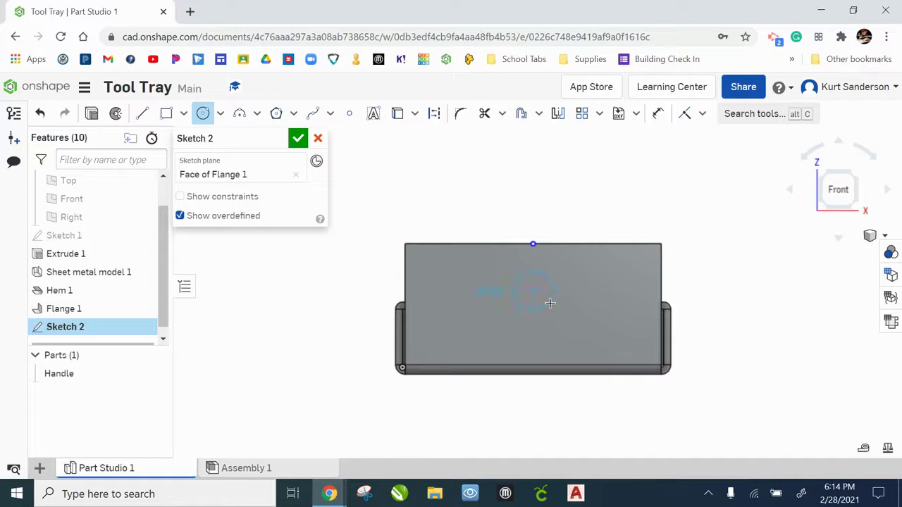
{"action": "left_click", "coordinate": [550, 303]}
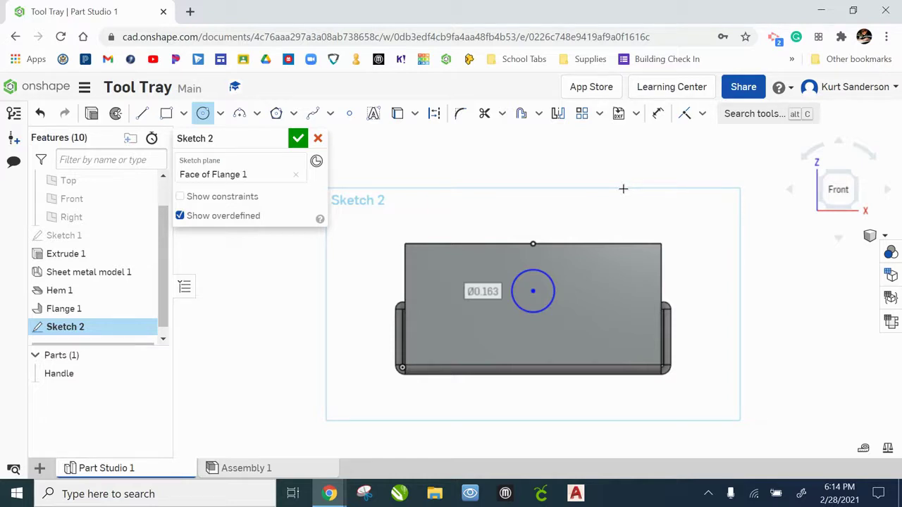
{"action": "type", "text": "1"}
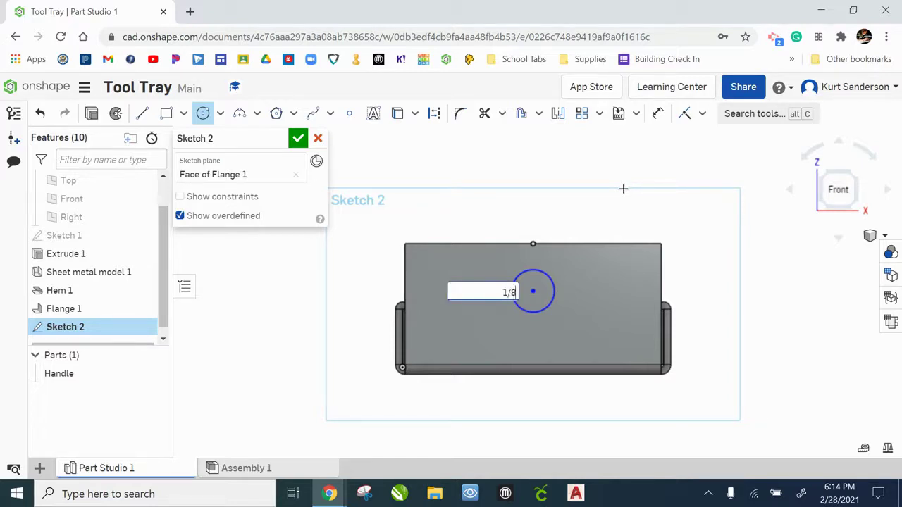
{"action": "type", "text": "/8"}
{"action": "key", "text": "Return"}
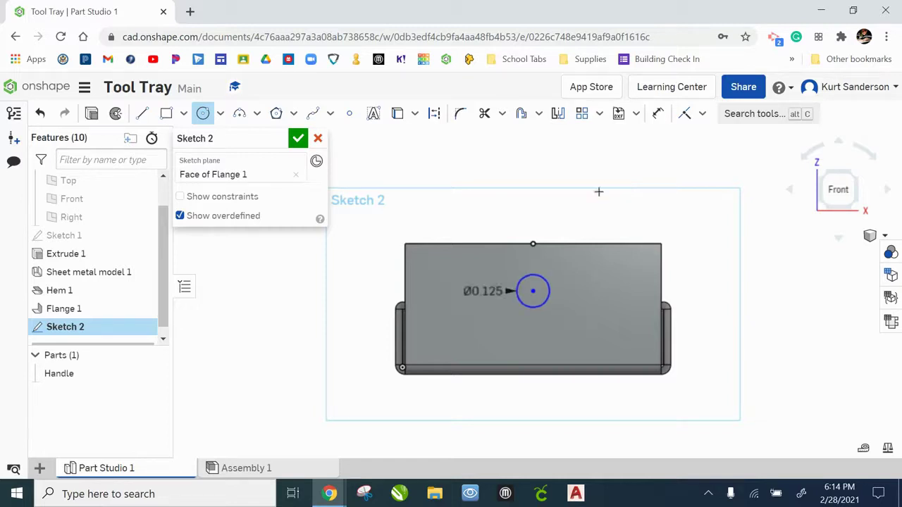
{"action": "scroll", "coordinate": [555, 291], "scroll_direction": "up", "scroll_amount": 1}
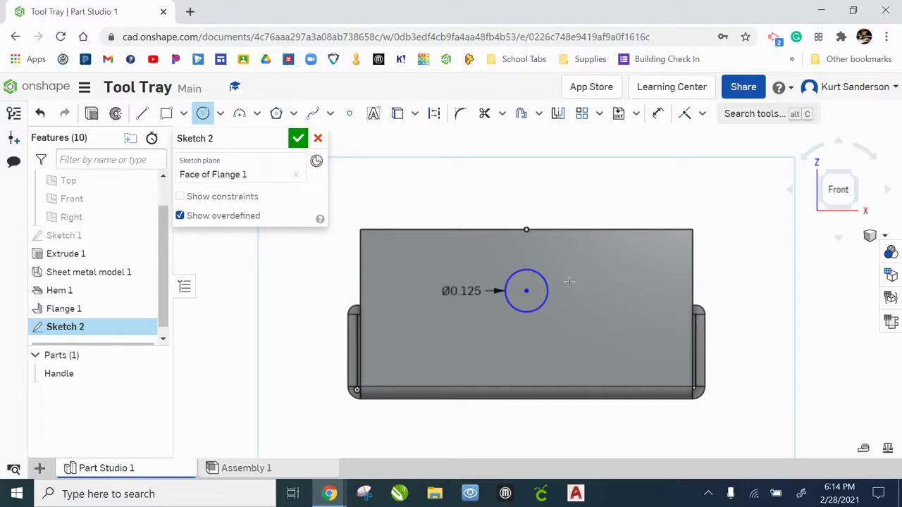
Dimension the circle centre 1/4 in below the flange top edge and finish Sketch 2
{"action": "left_click", "coordinate": [657, 117]}
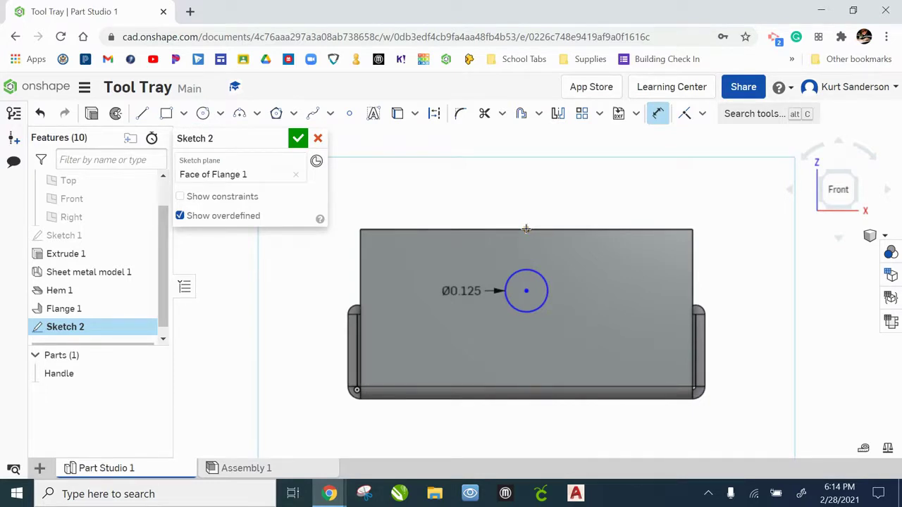
{"action": "left_click", "coordinate": [525, 290]}
{"action": "left_click", "coordinate": [539, 229]}
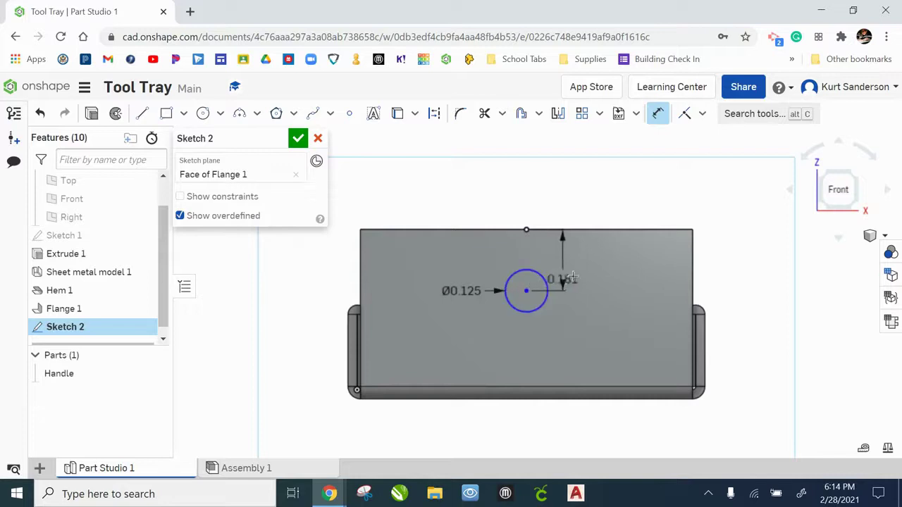
{"action": "left_click", "coordinate": [655, 277]}
{"action": "type", "text": "1"}
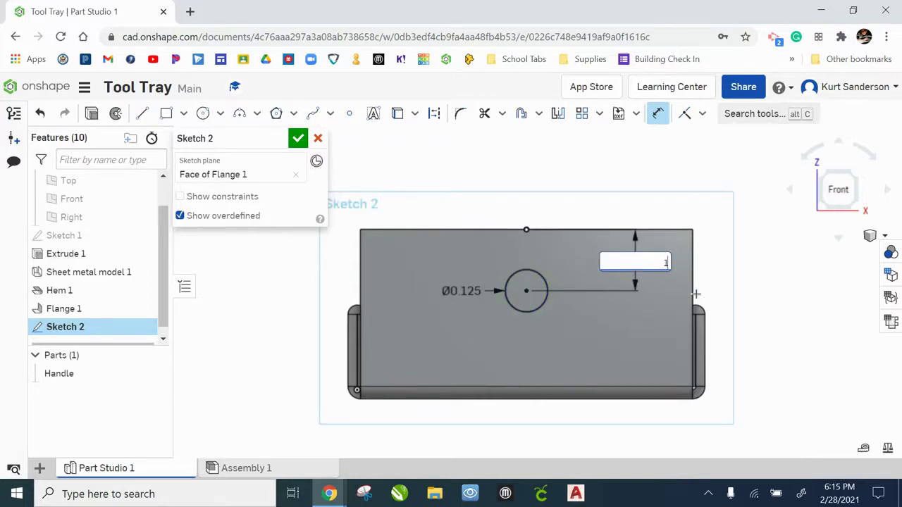
{"action": "type", "text": "/4"}
{"action": "key", "text": "Return"}
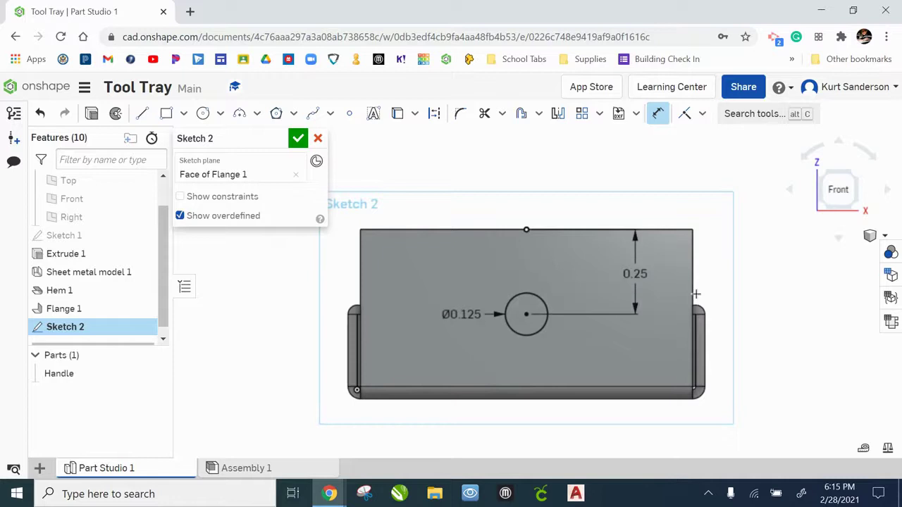
{"action": "left_click", "coordinate": [298, 139]}
Extrude the Sketch 2 circle as a Through all cut, holing both end flanges
{"action": "key", "text": "Up"}
{"action": "key", "text": "Up"}
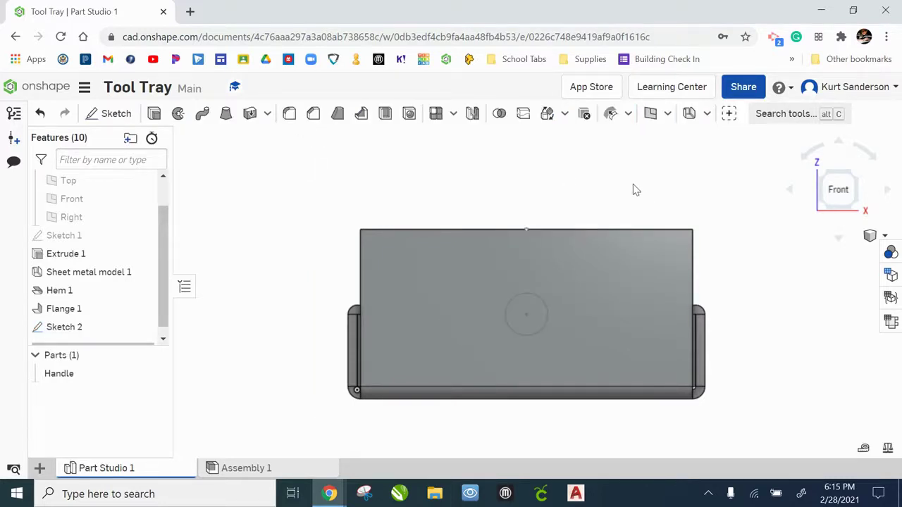
{"action": "key", "text": "Left"}
{"action": "key", "text": "Left"}
{"action": "key", "text": "f"}
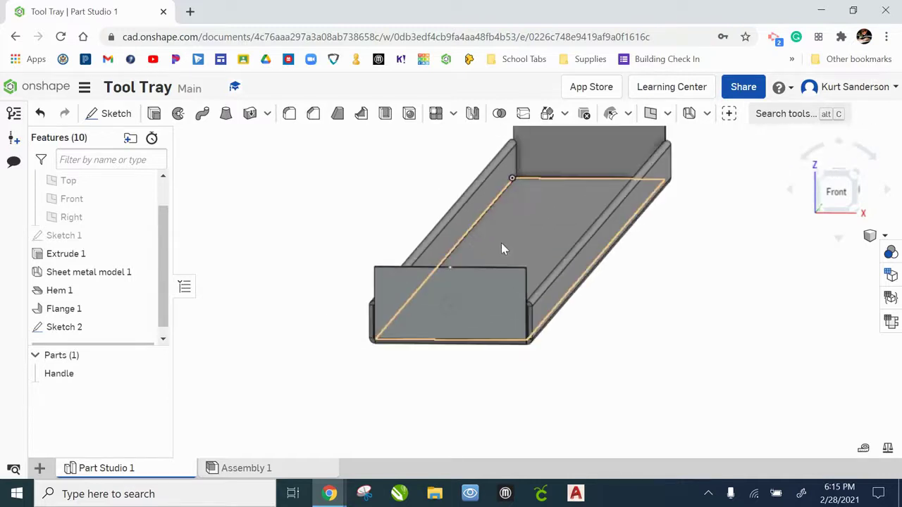
{"action": "key", "text": "Right"}
{"action": "key", "text": "Right"}
{"action": "right_click_drag", "start_coordinate": [680, 206], "coordinate": [662, 205]}
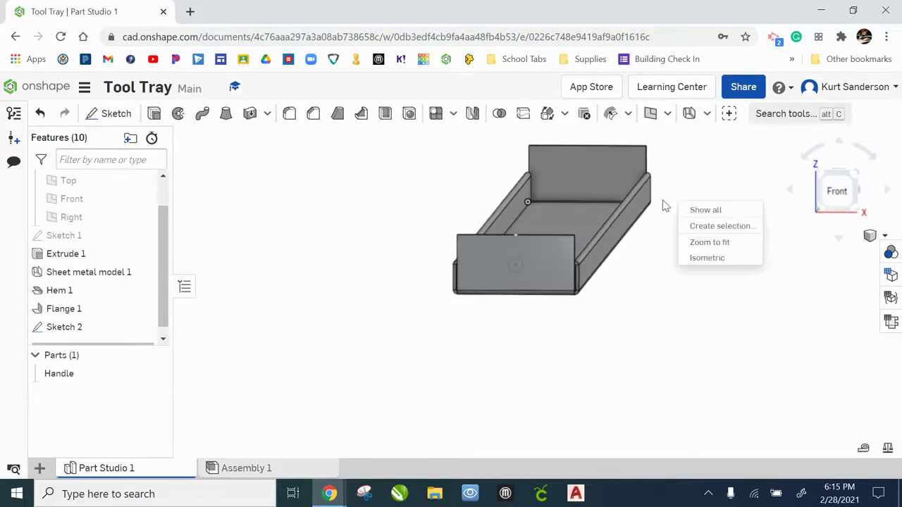
{"action": "left_click", "coordinate": [155, 114]}
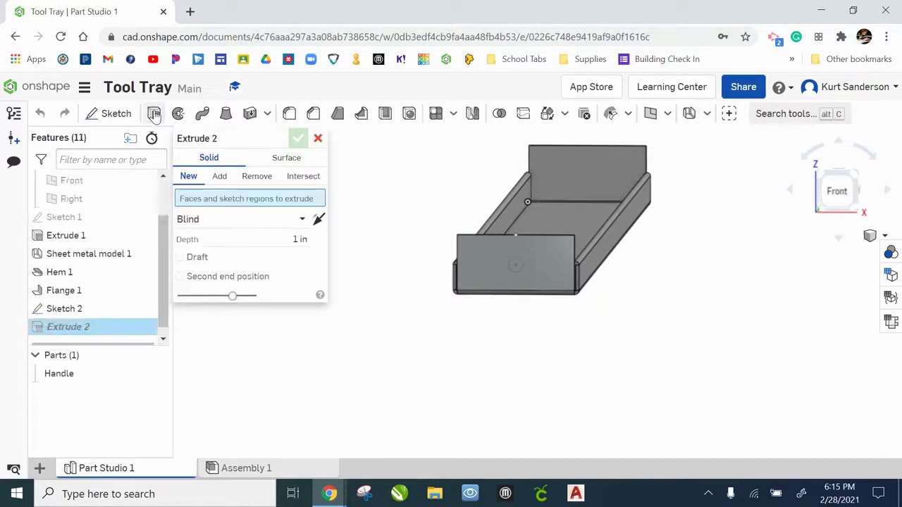
{"action": "left_click", "coordinate": [515, 266]}
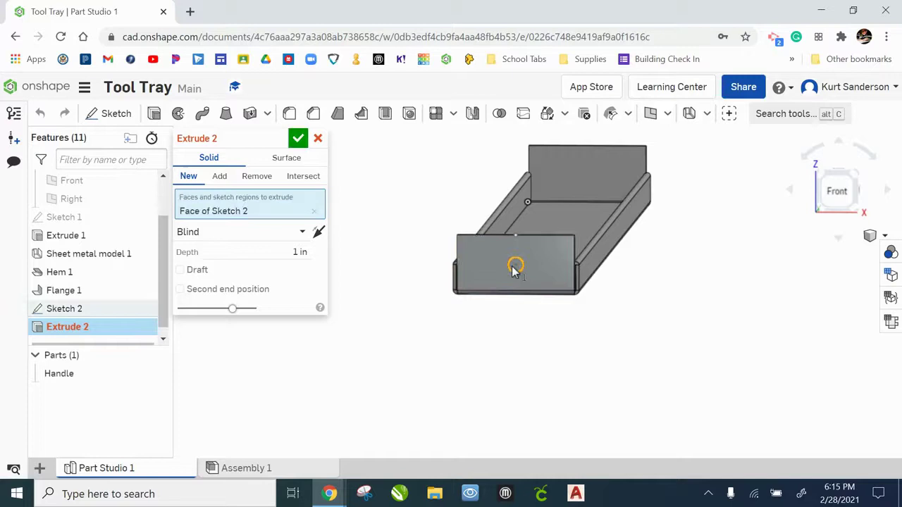
{"action": "left_click", "coordinate": [260, 234]}
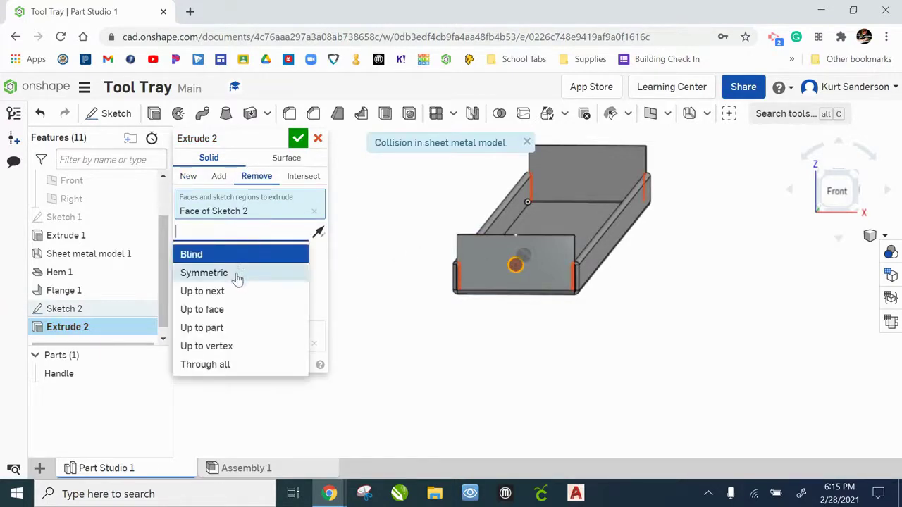
{"action": "left_click", "coordinate": [229, 365]}
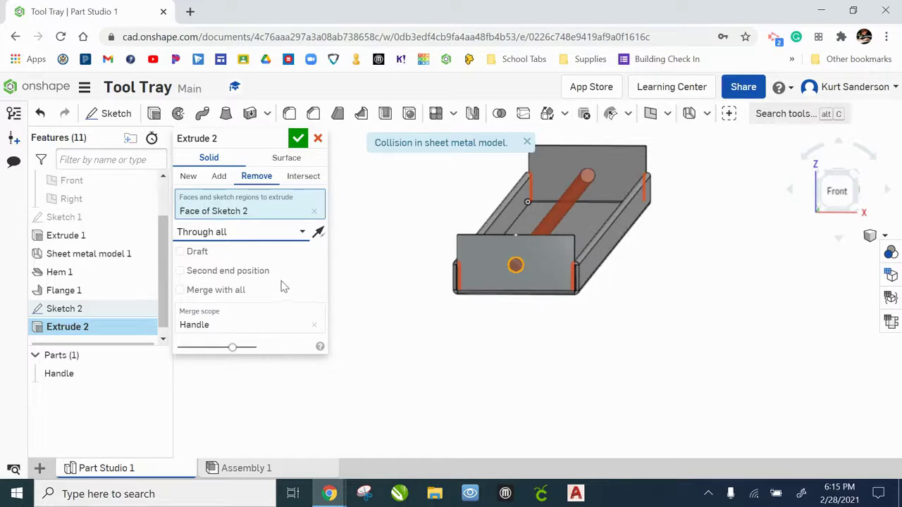
{"action": "left_click", "coordinate": [296, 141]}
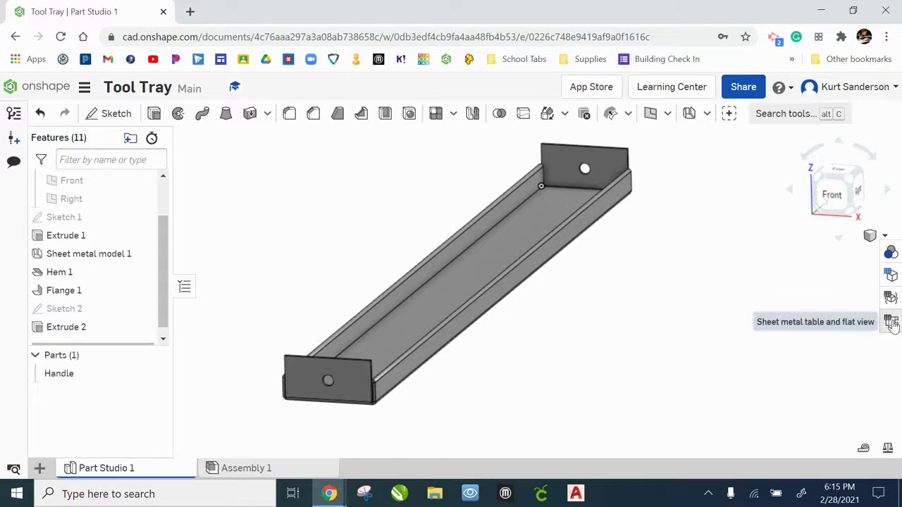
{"action": "left_click", "coordinate": [890, 321]}
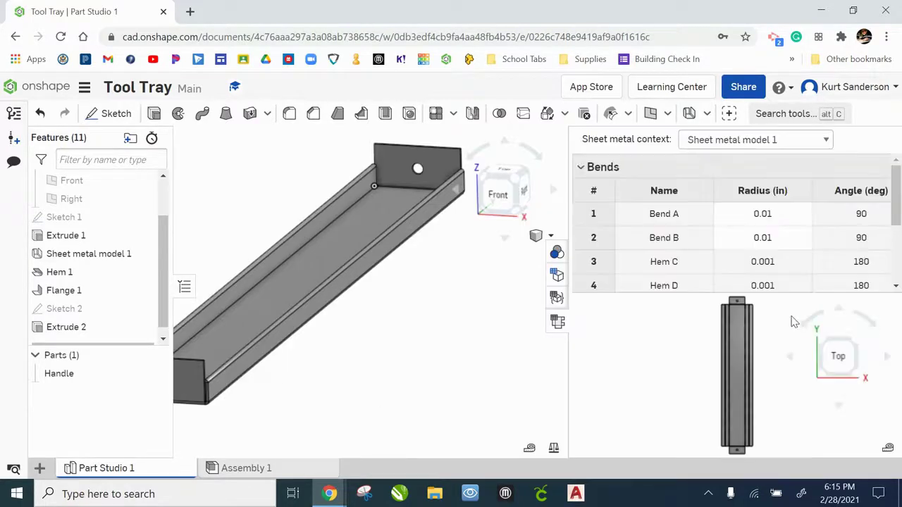
{"action": "scroll", "coordinate": [744, 357], "scroll_direction": "up", "scroll_amount": 3}
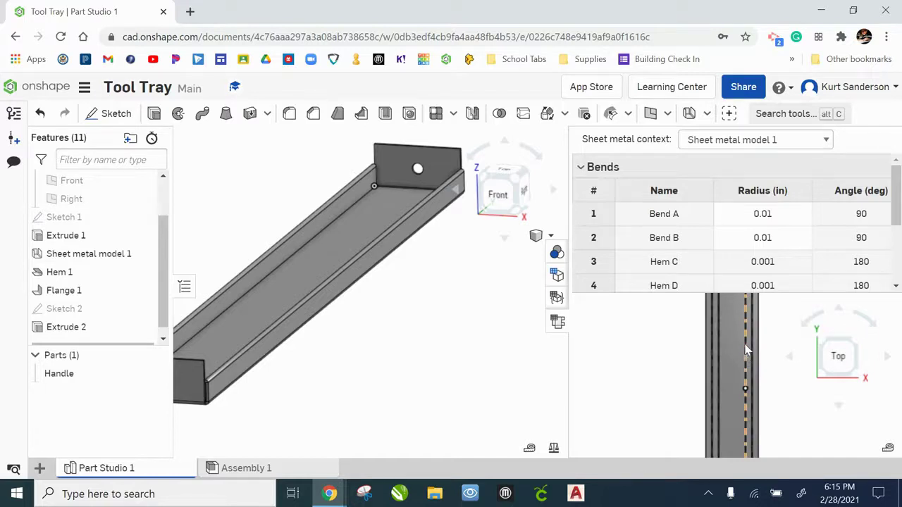
{"action": "scroll", "coordinate": [734, 349], "scroll_direction": "up", "scroll_amount": 2}
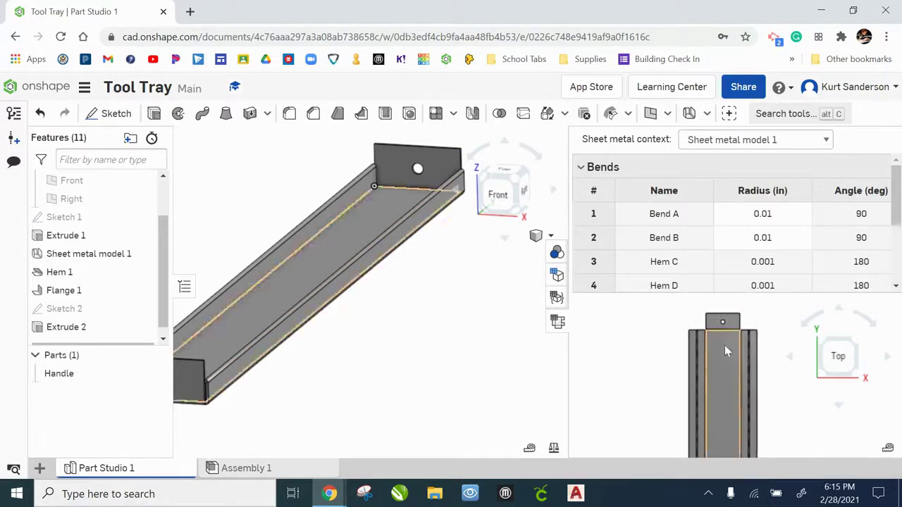
{"action": "scroll", "coordinate": [730, 337], "scroll_direction": "down", "scroll_amount": 1}
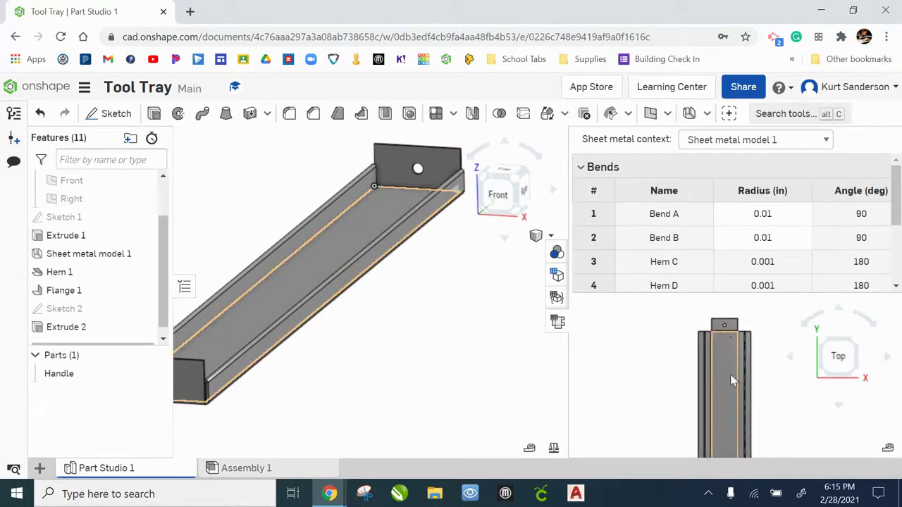
{"action": "scroll", "coordinate": [730, 381], "scroll_direction": "down", "scroll_amount": 3}
{"action": "scroll", "coordinate": [749, 279], "scroll_direction": "down", "scroll_amount": 2}
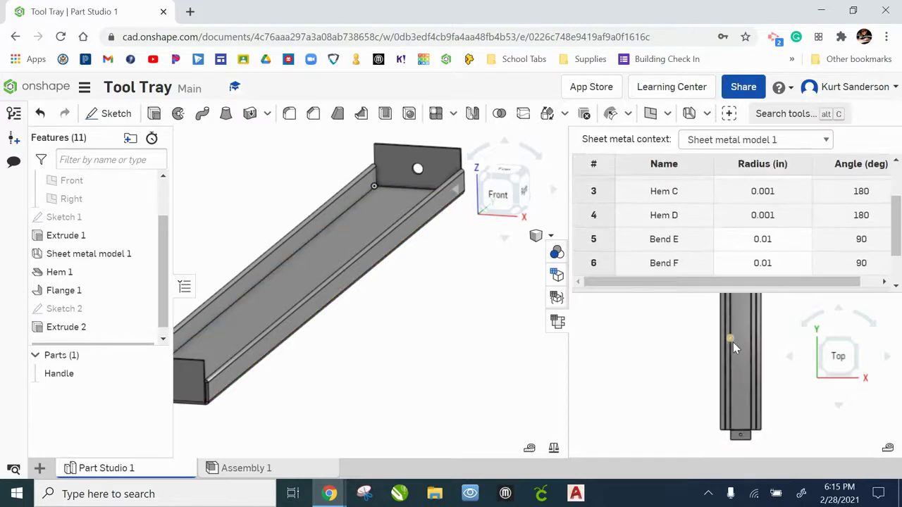
{"action": "key", "text": "f"}
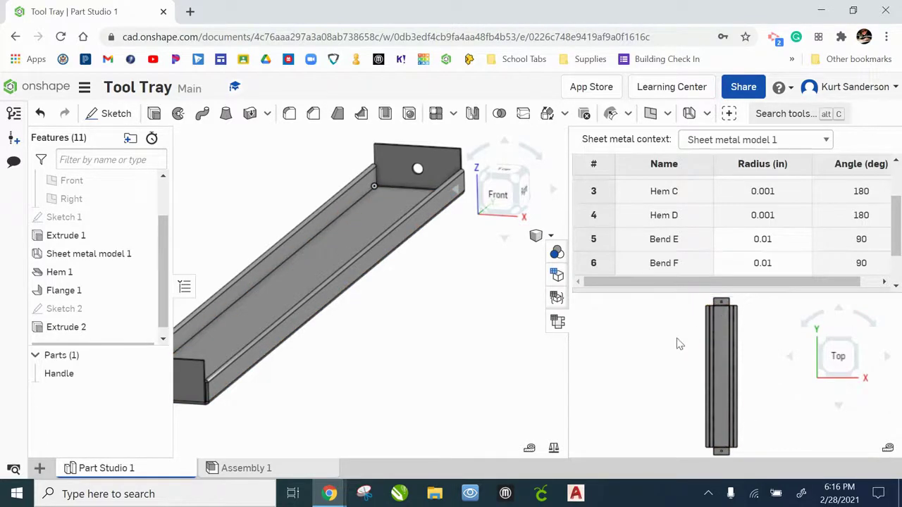
{"action": "middle_click_drag", "start_coordinate": [345, 323], "coordinate": [392, 341]}
{"action": "left_click", "coordinate": [558, 321]}
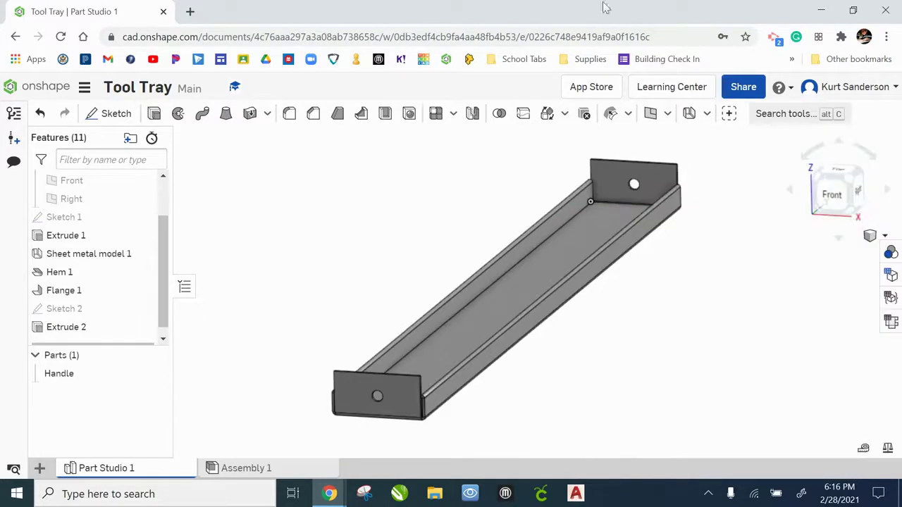